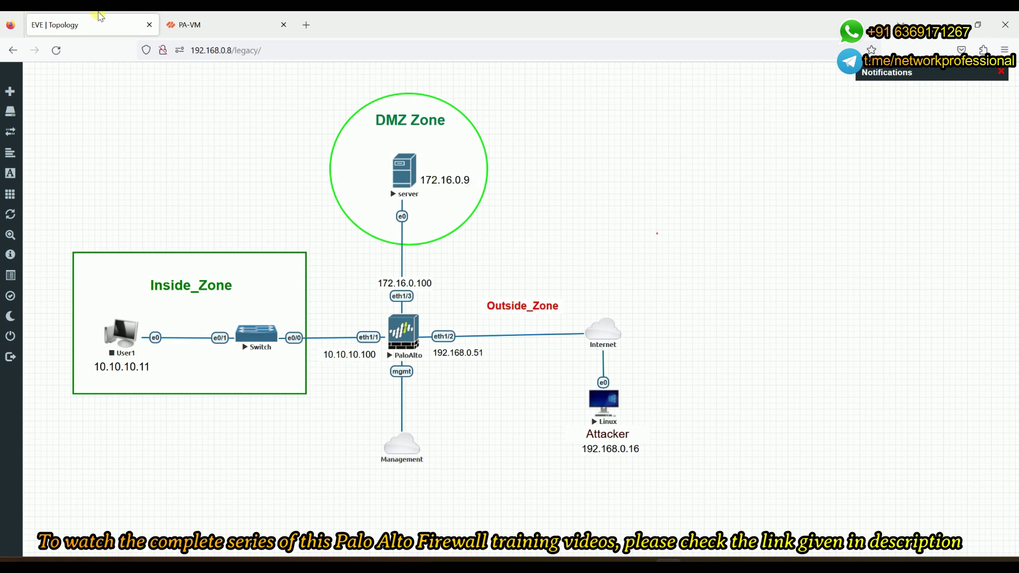
- Switch to the PA-VM firewall and examine the packet buffer protection values in the device's session settings
click(196, 30)
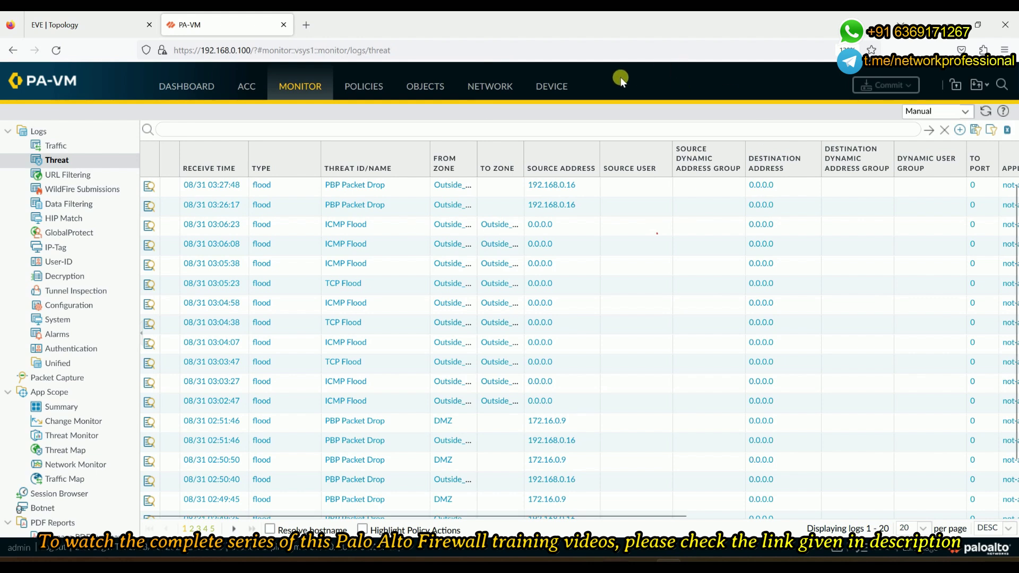
click(548, 94)
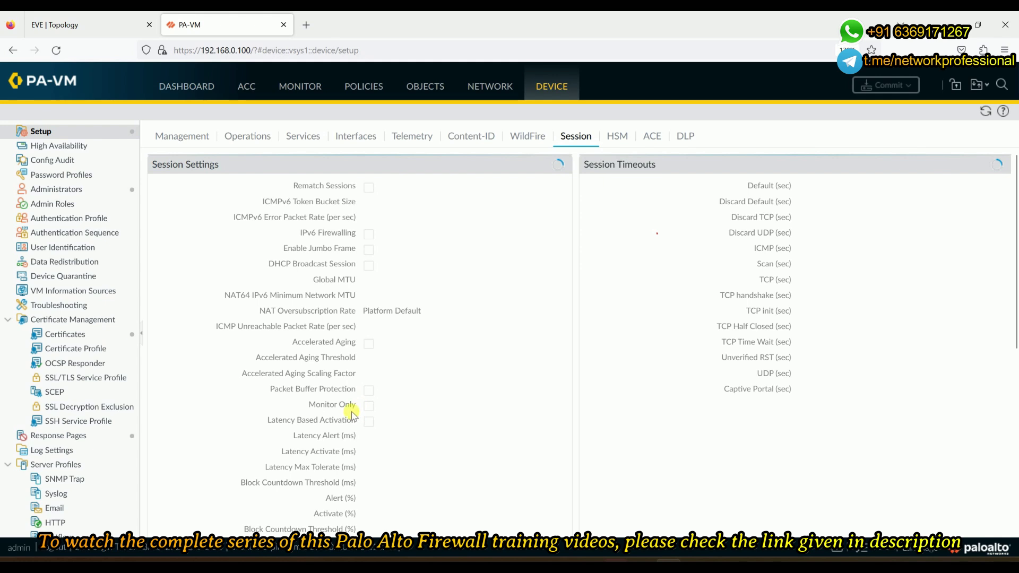
scroll(350, 439, down, 3)
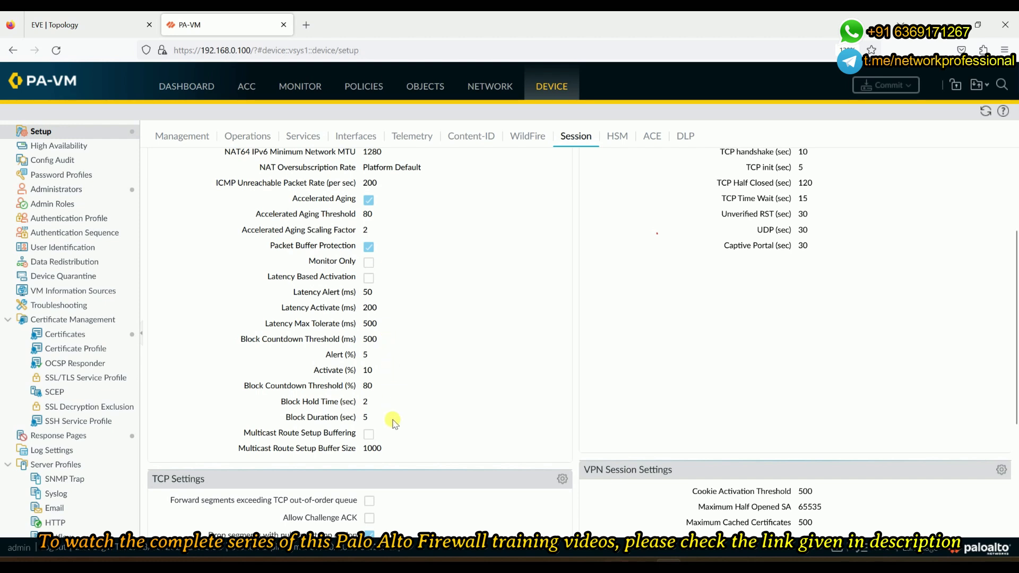
scroll(395, 406, up, 3)
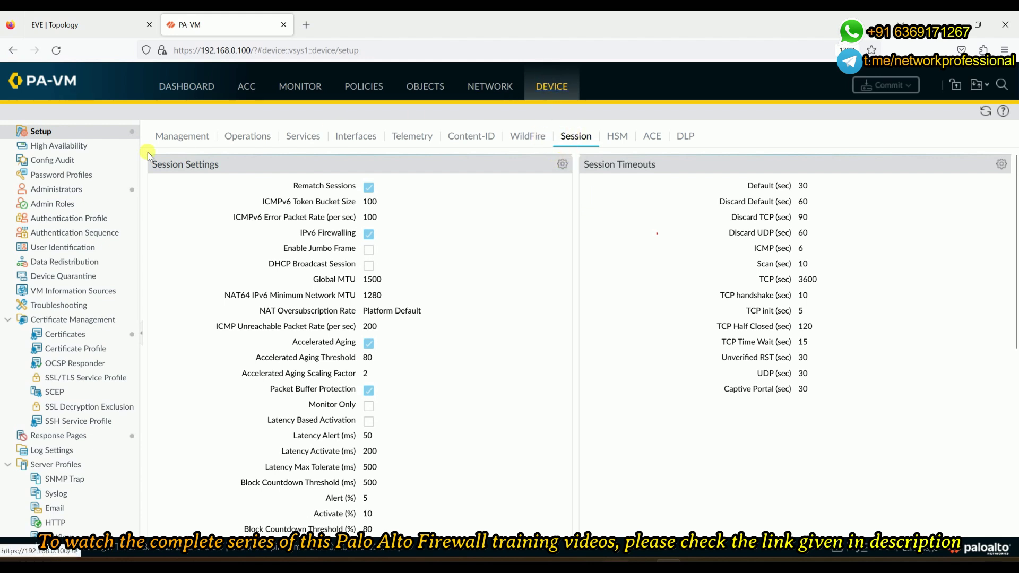
click(551, 85)
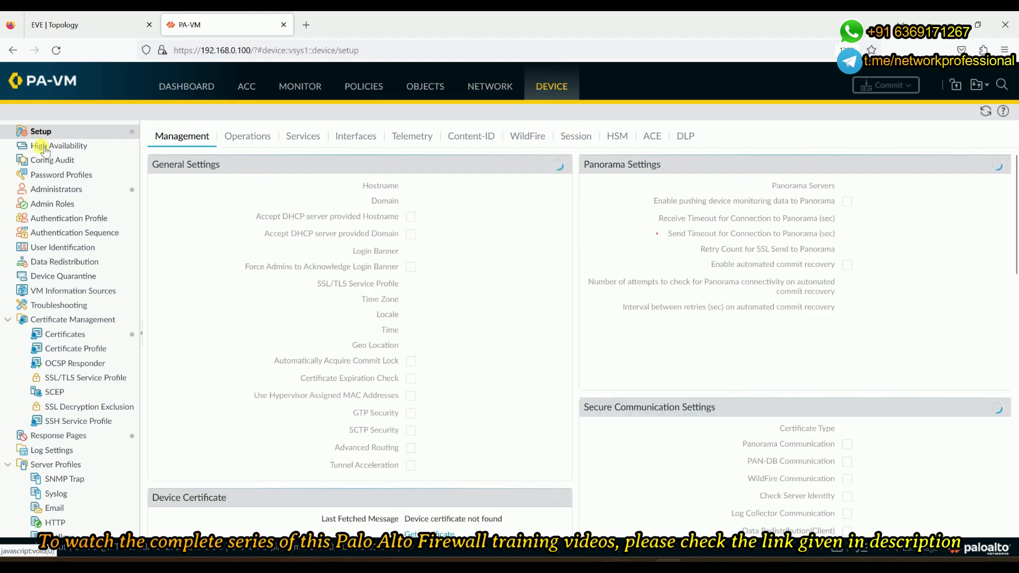
click(564, 137)
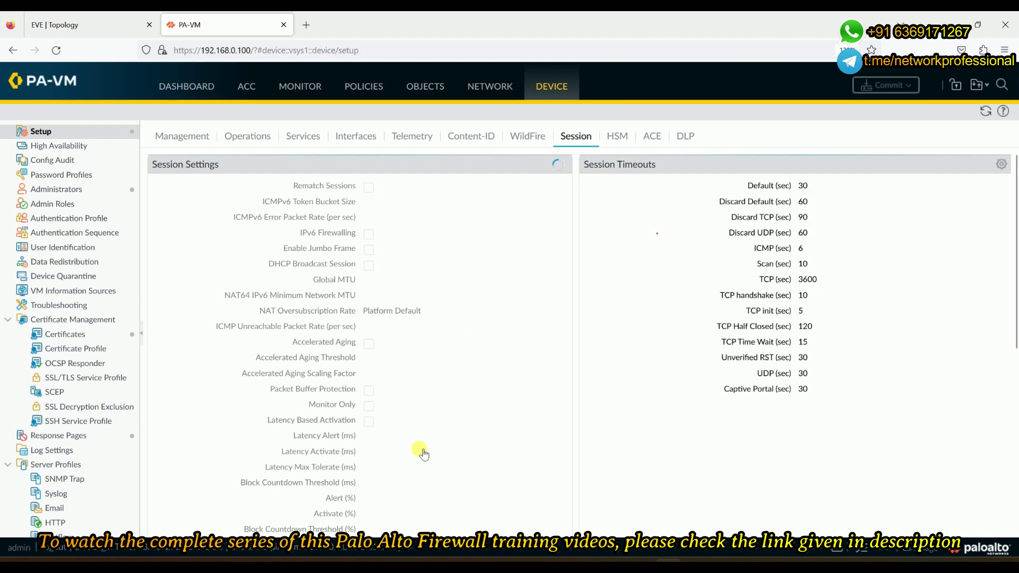
scroll(557, 255, down, 3)
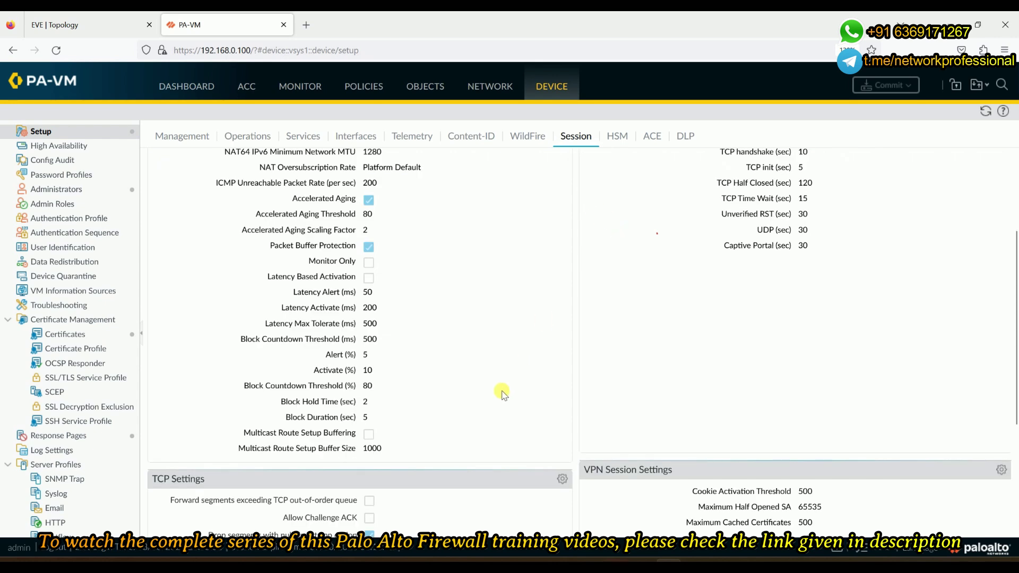
- Set packet buffer protection in the session settings to Alert 50%, Activate 80%, Block Hold Time 10 sec and Block Duration 3600 sec
scroll(531, 286, up, 3)
click(563, 164)
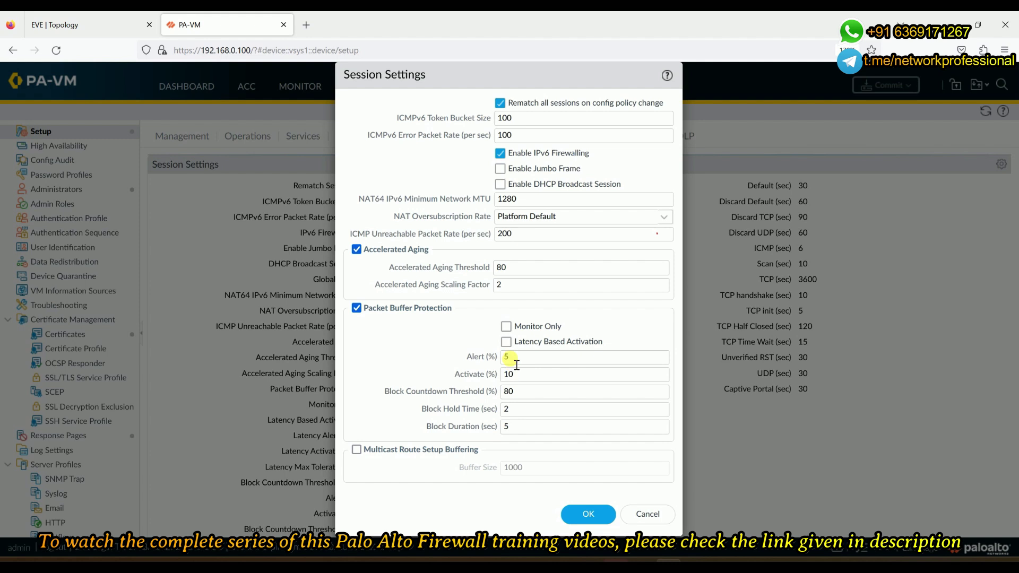
click(520, 357)
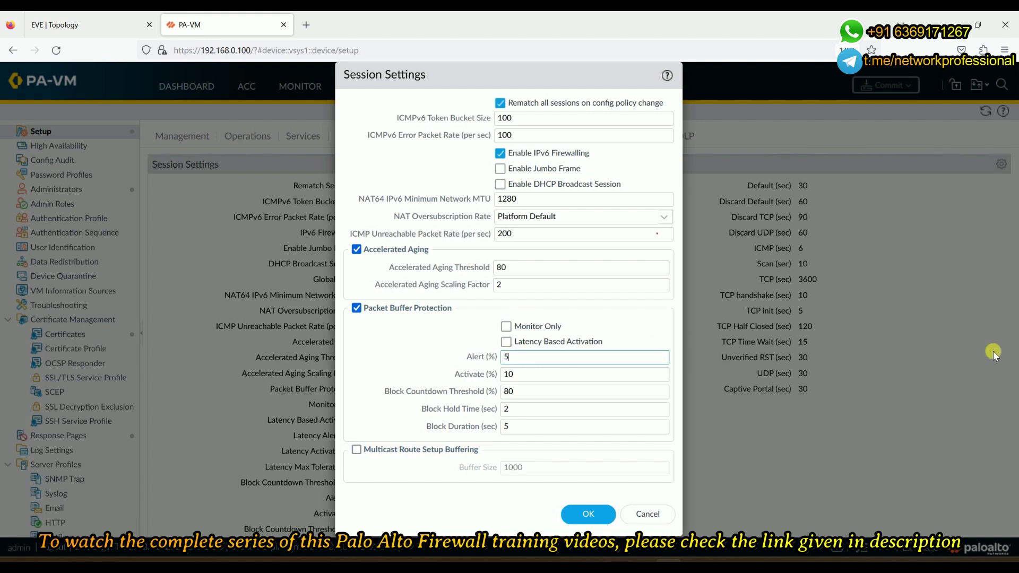
key(Tab)
text(80)
key(Tab)
key(Tab)
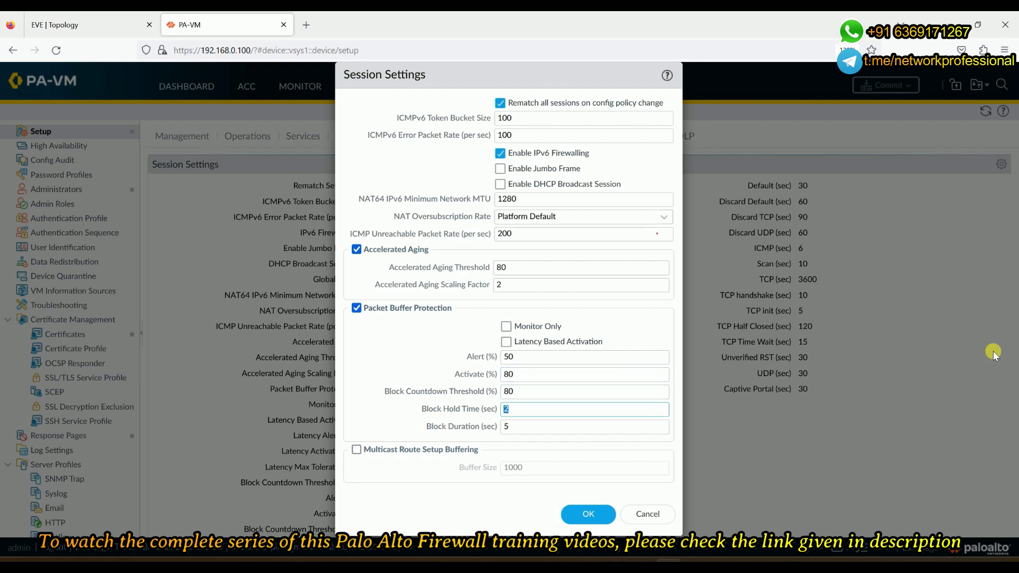
key(Tab)
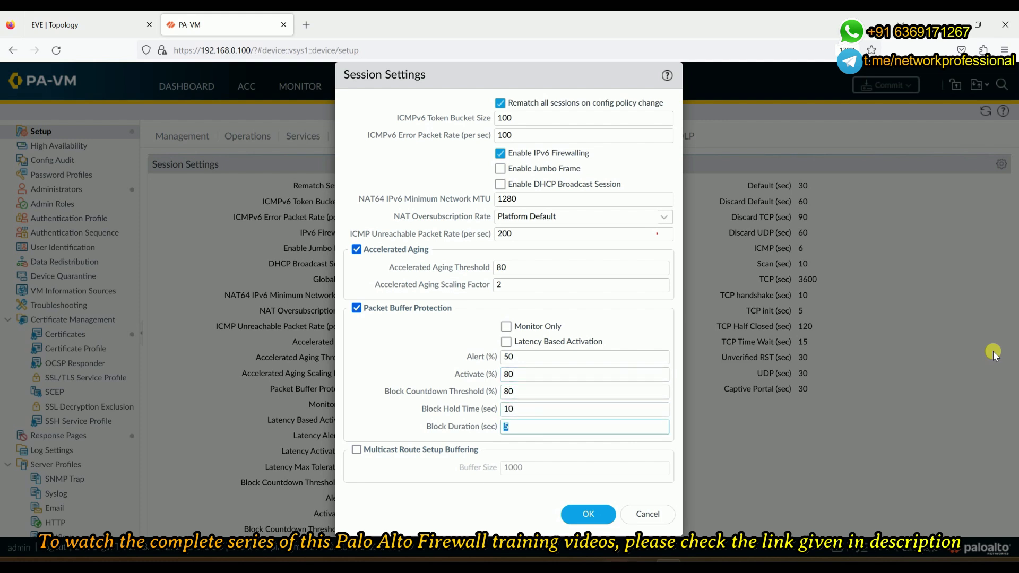
text(3600)
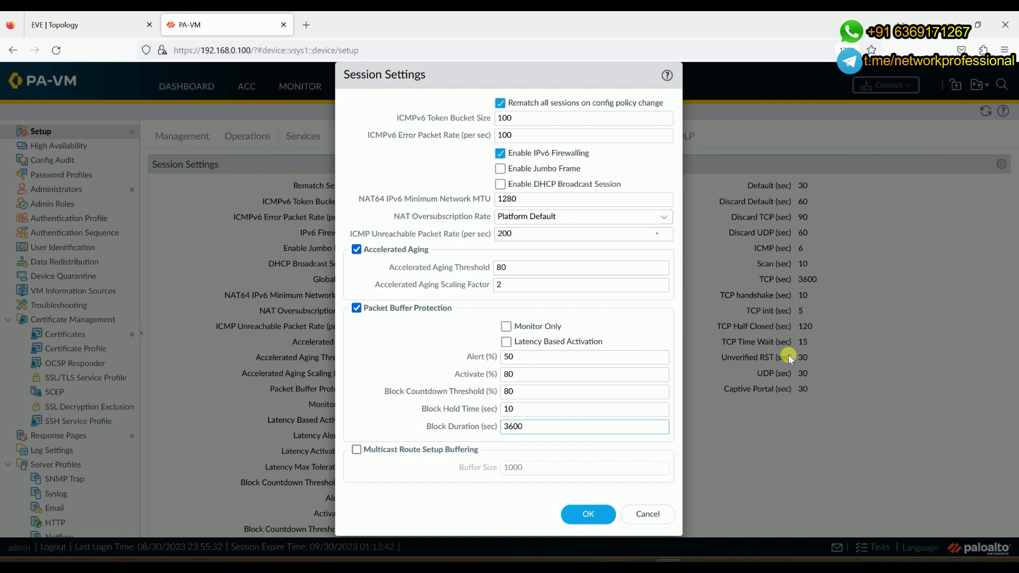
click(590, 520)
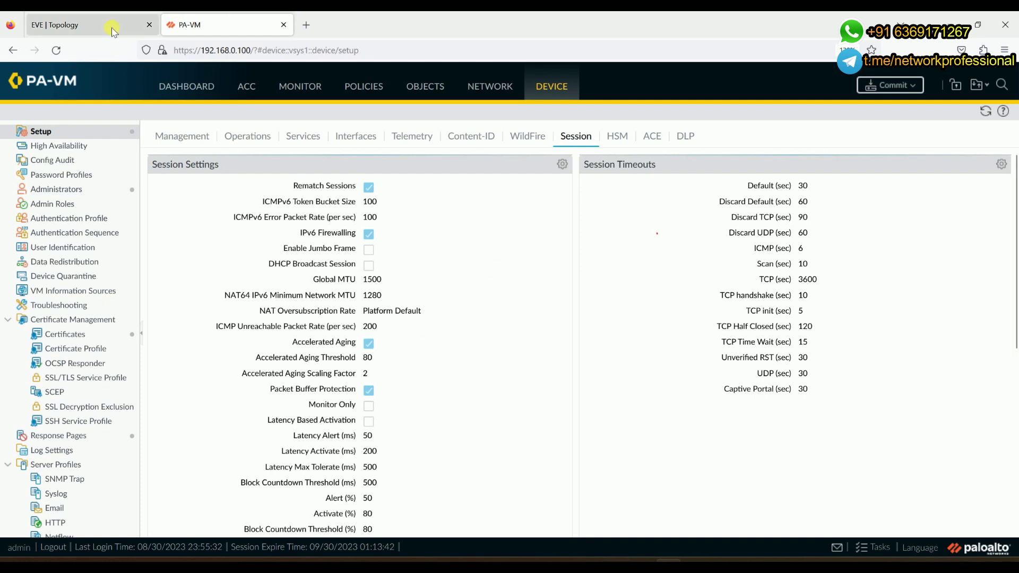
- Examine the DMZ zone's packet buffer protection setting and the available zone protection profiles, leaving the zone unmodified
click(489, 89)
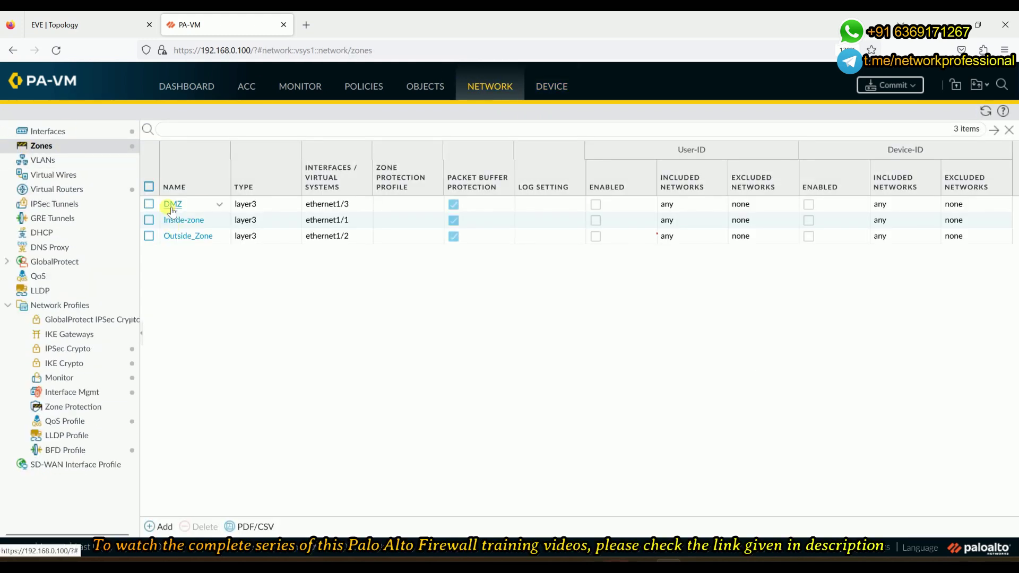
click(172, 204)
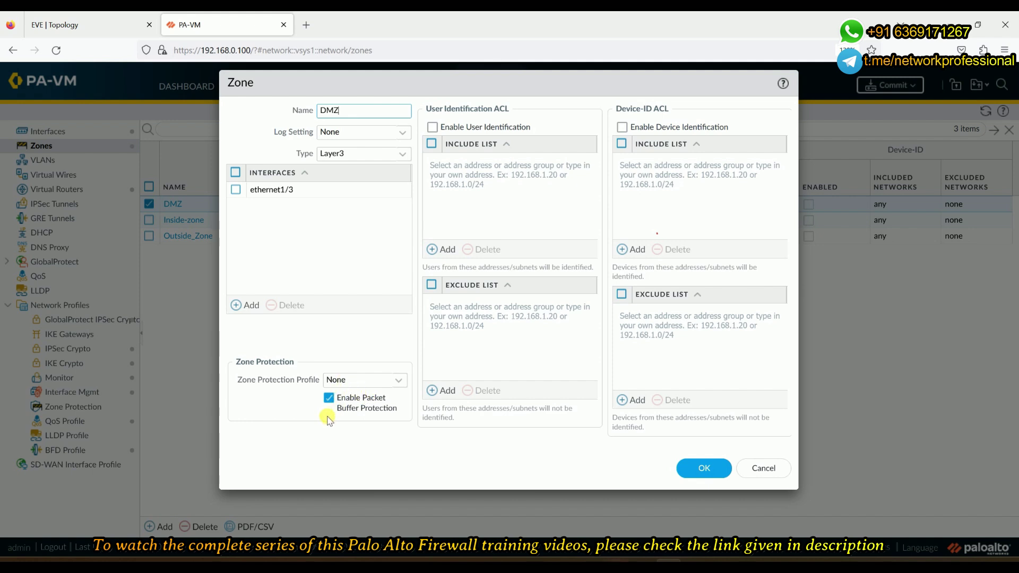
drag(236, 383, 357, 382)
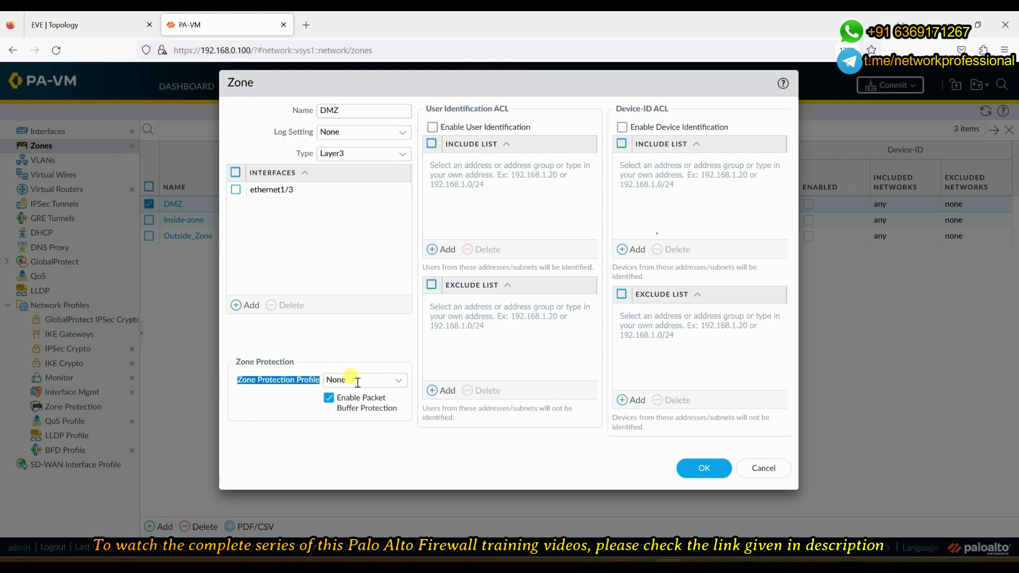
click(401, 383)
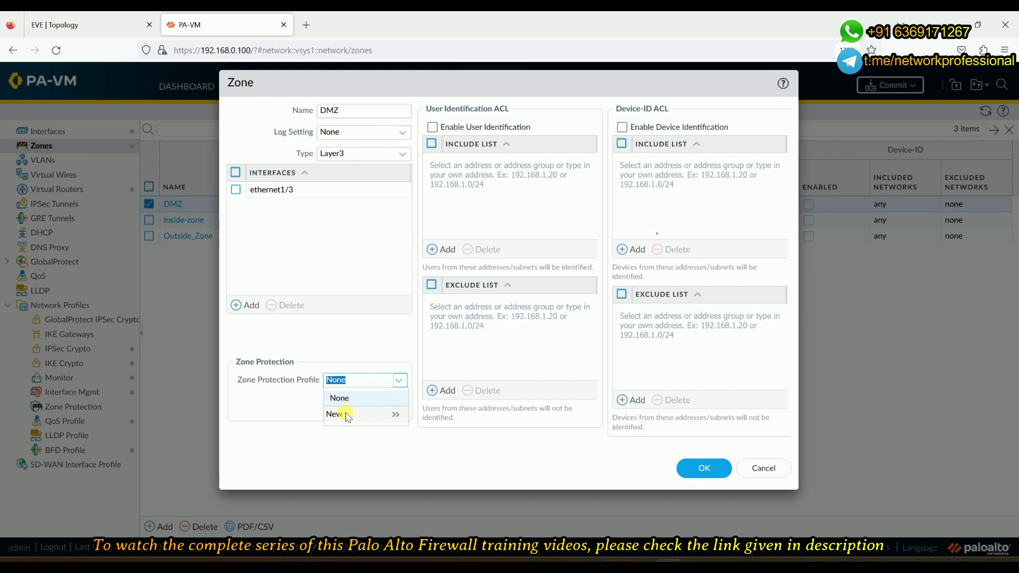
click(762, 467)
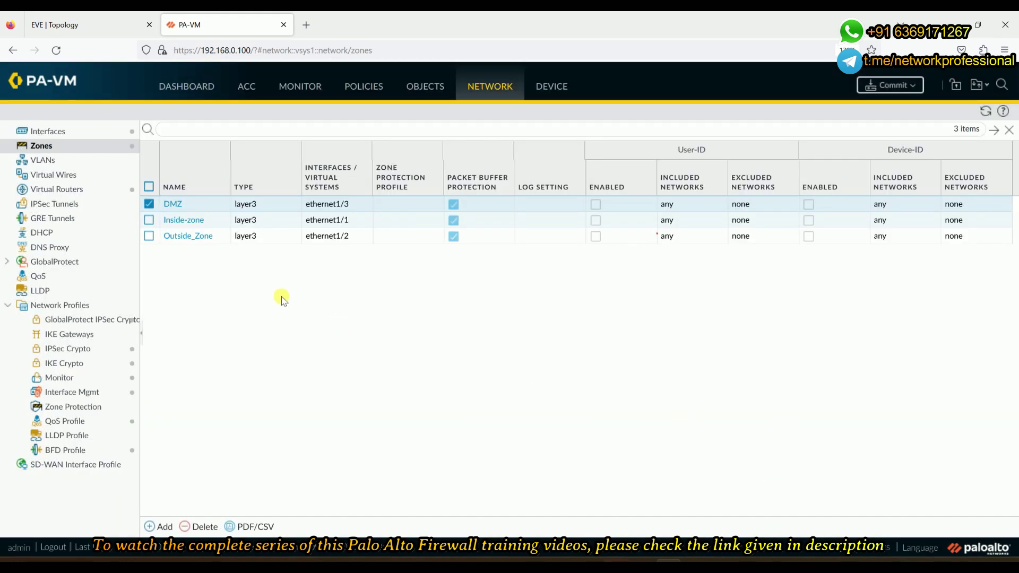
- Start a new zone protection profile under the network profiles and name it My-Zone-Protection
click(6, 307)
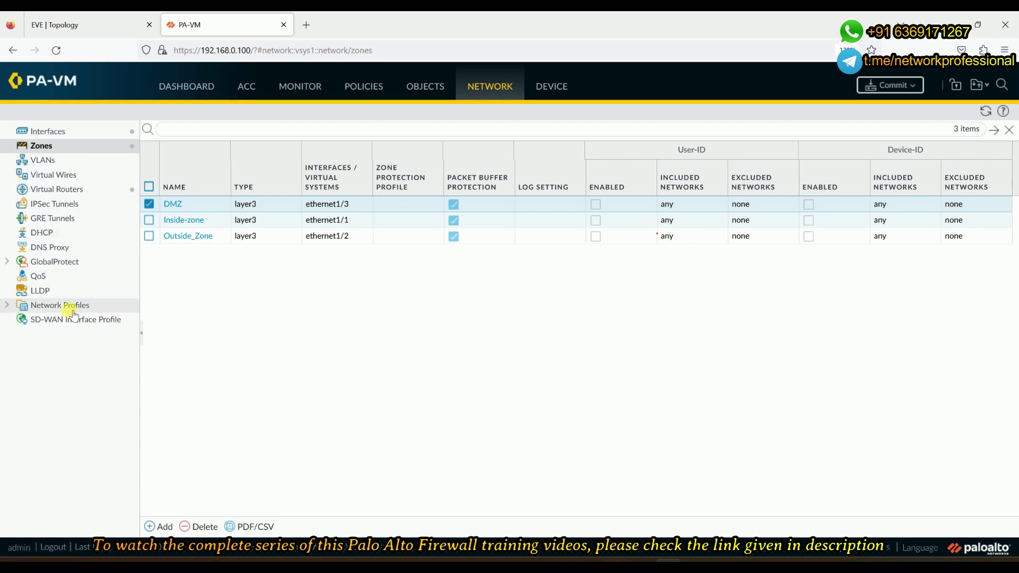
click(7, 306)
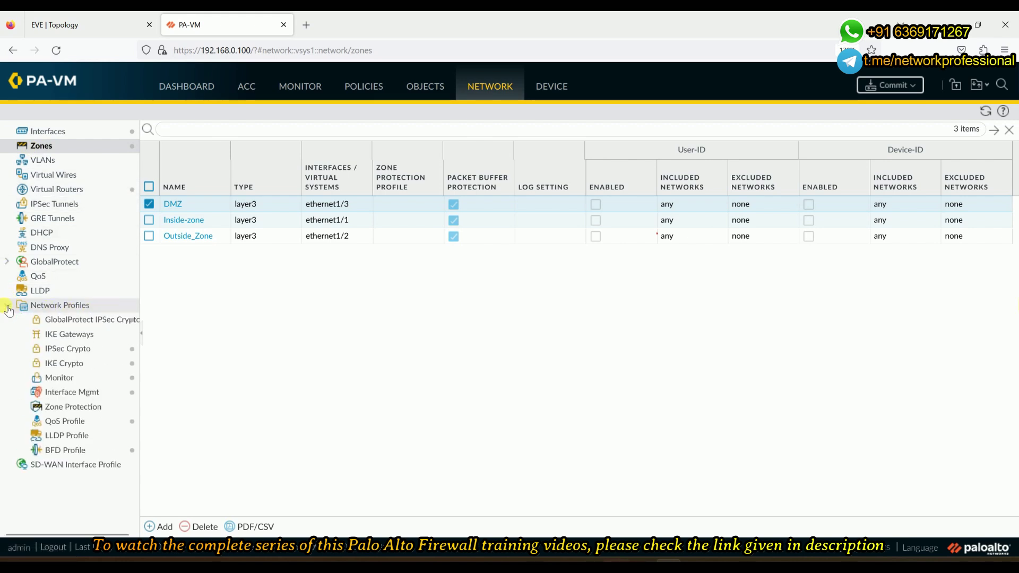
click(109, 413)
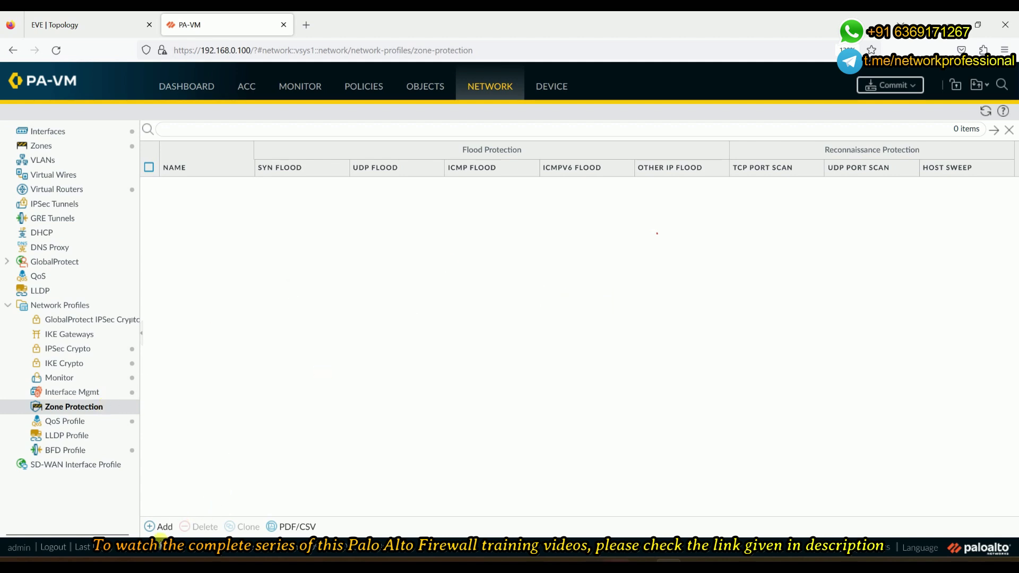
click(162, 527)
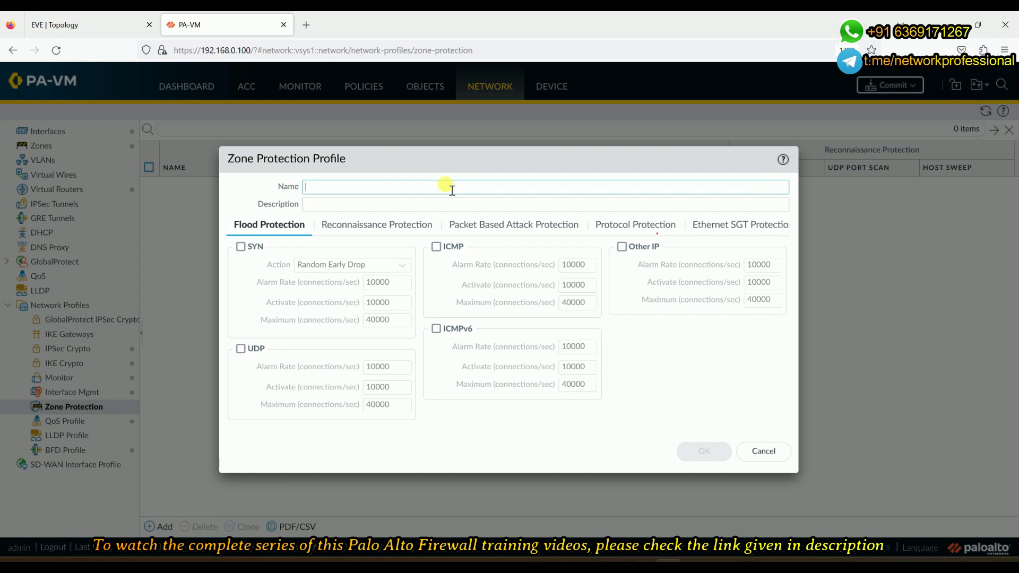
text(y-Zone-Protection)
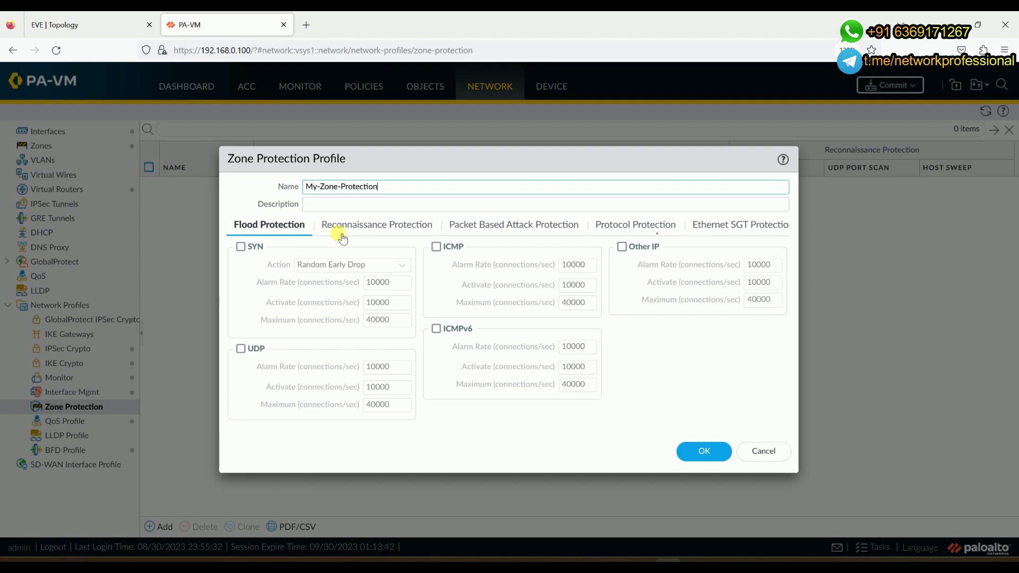
click(366, 225)
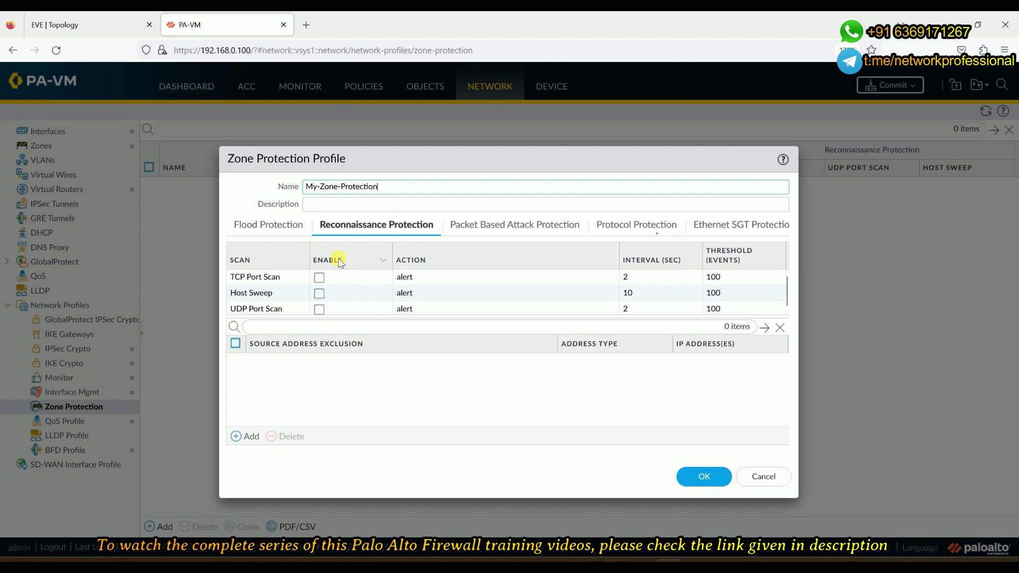
click(268, 224)
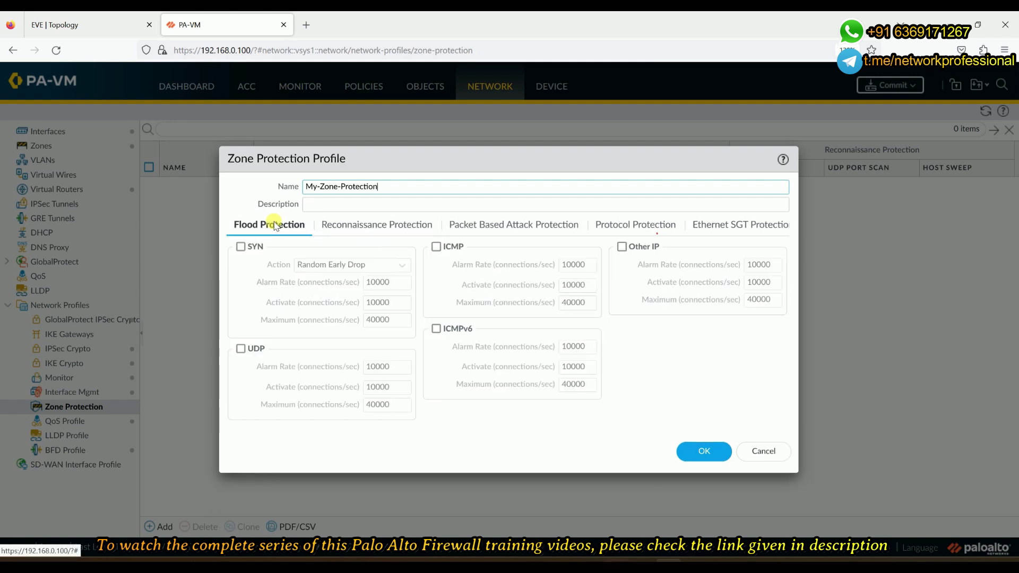
click(242, 247)
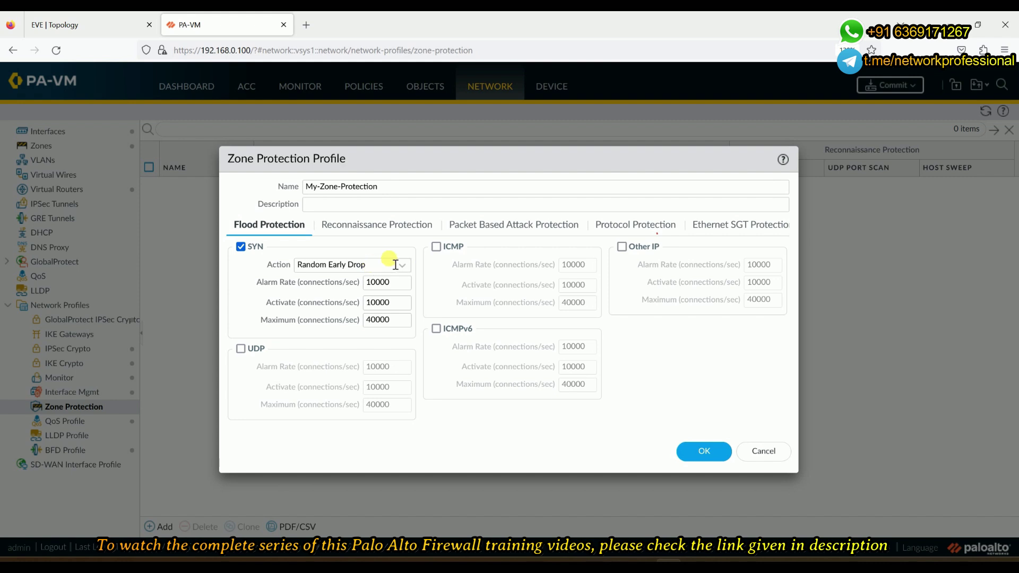
click(241, 247)
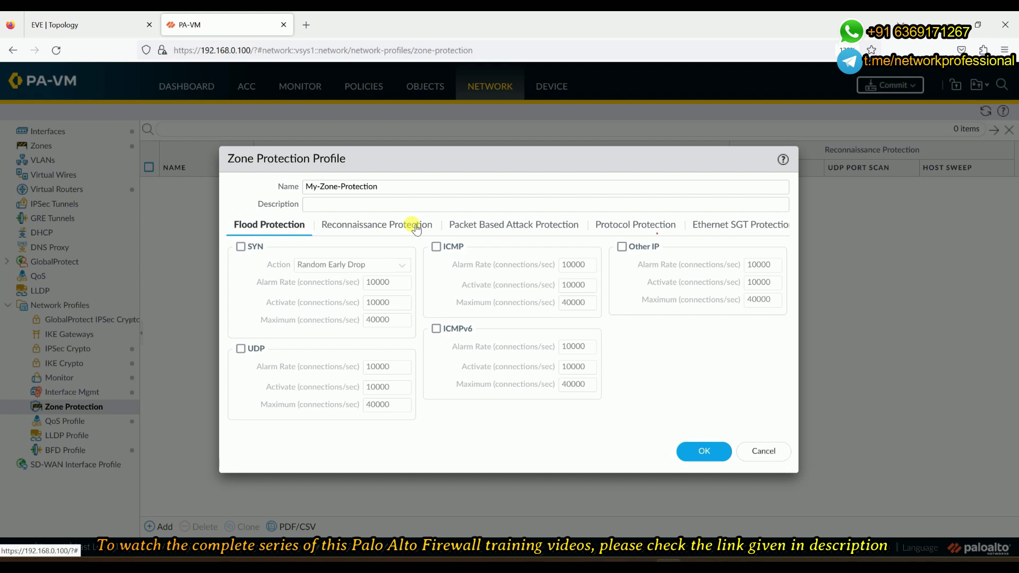
- Enable ICMP flood protection in the profile with alarm rate 5, activate 5 and maximum 10 connections/sec
click(436, 247)
click(588, 265)
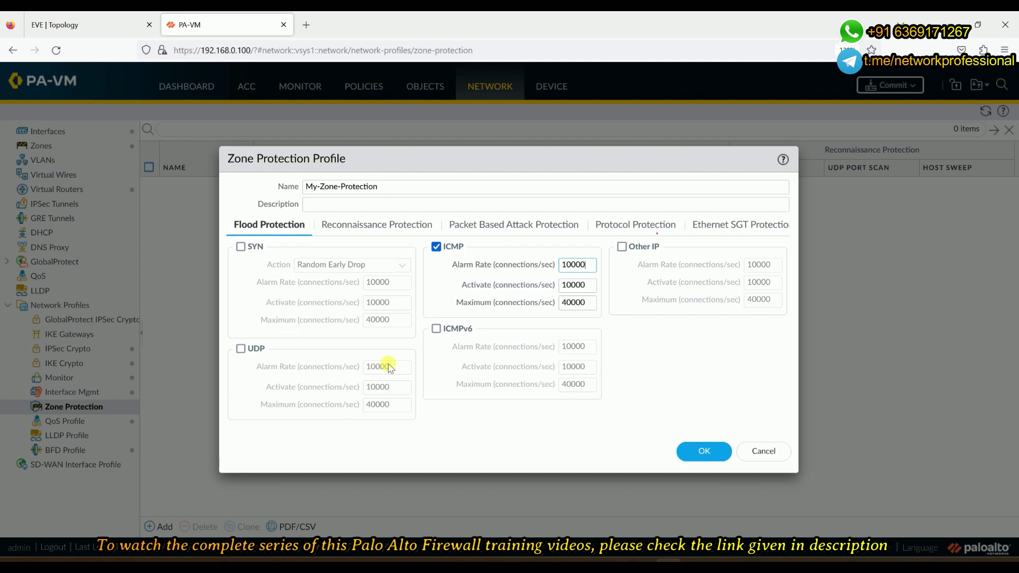
double_click(574, 264)
key(BackSpace)
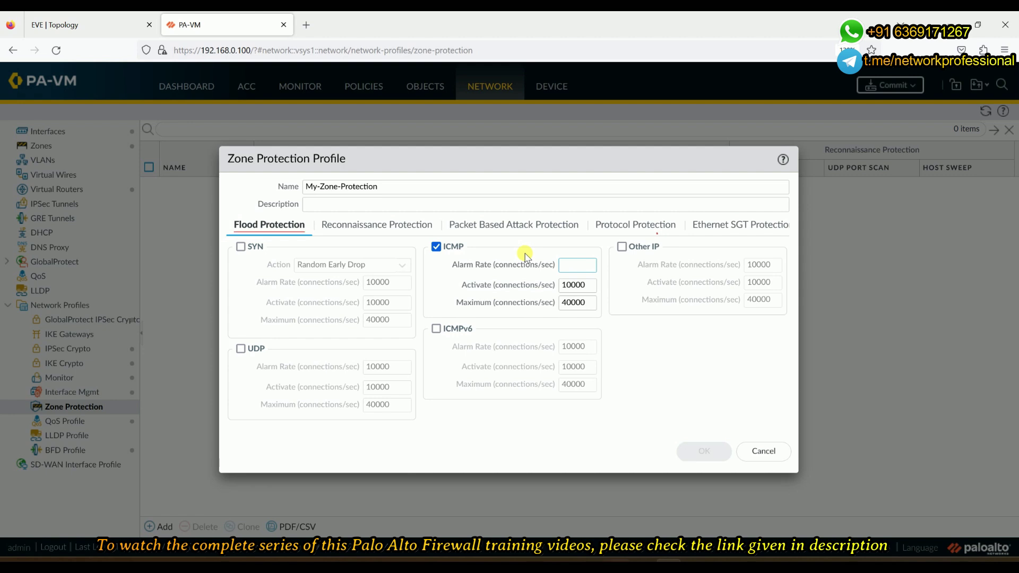
key(Tab)
text(5)
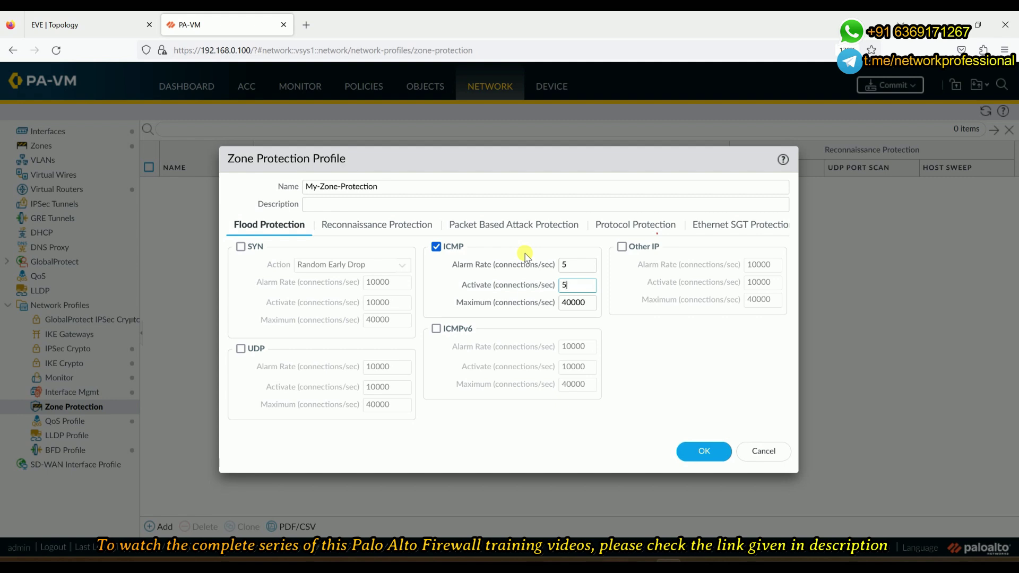
key(Tab)
text(10)
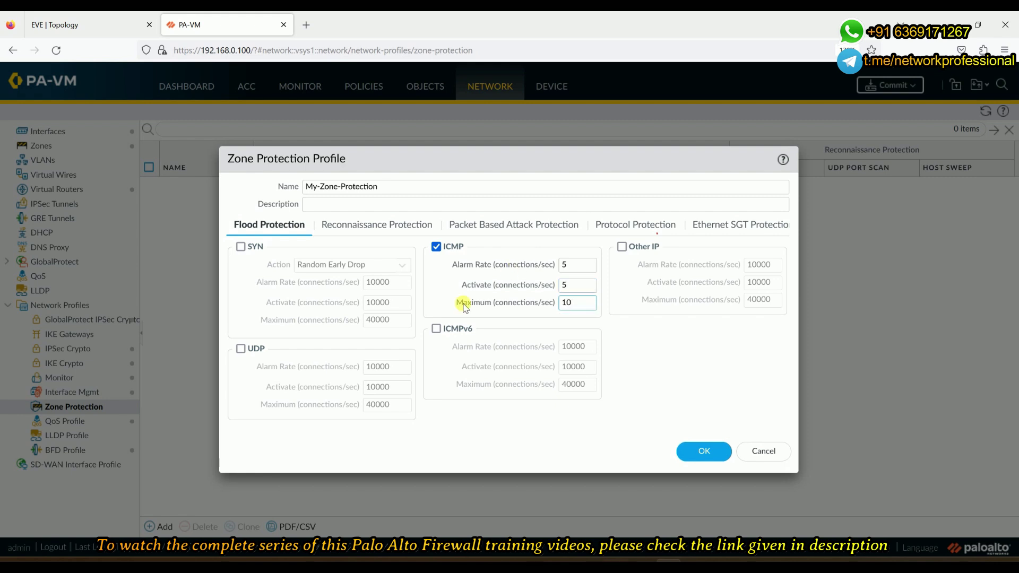
click(428, 300)
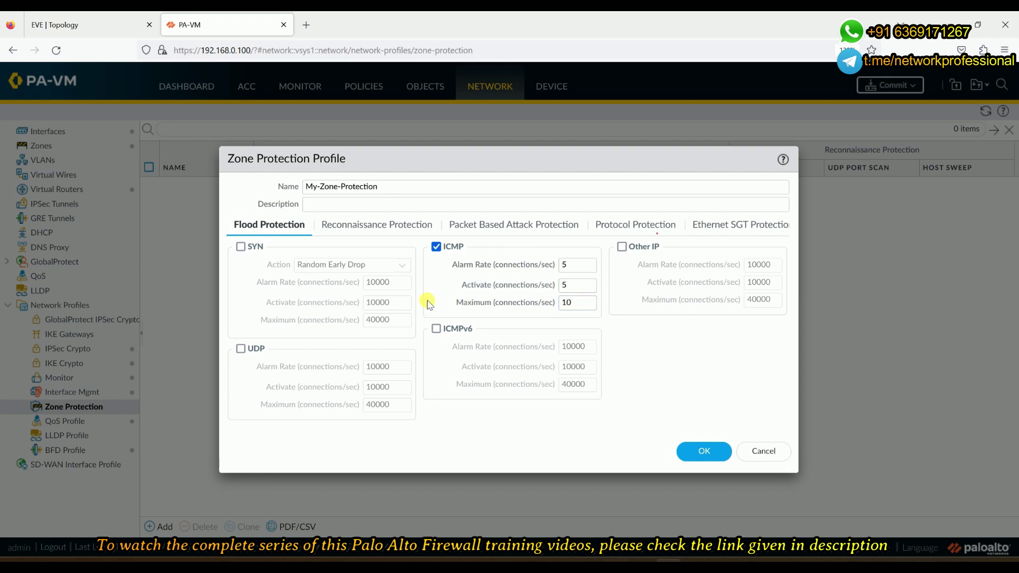
- Enable TCP Port Scan reconnaissance protection with action Allow and a threshold of 10 events, and save the zone protection profile
click(363, 225)
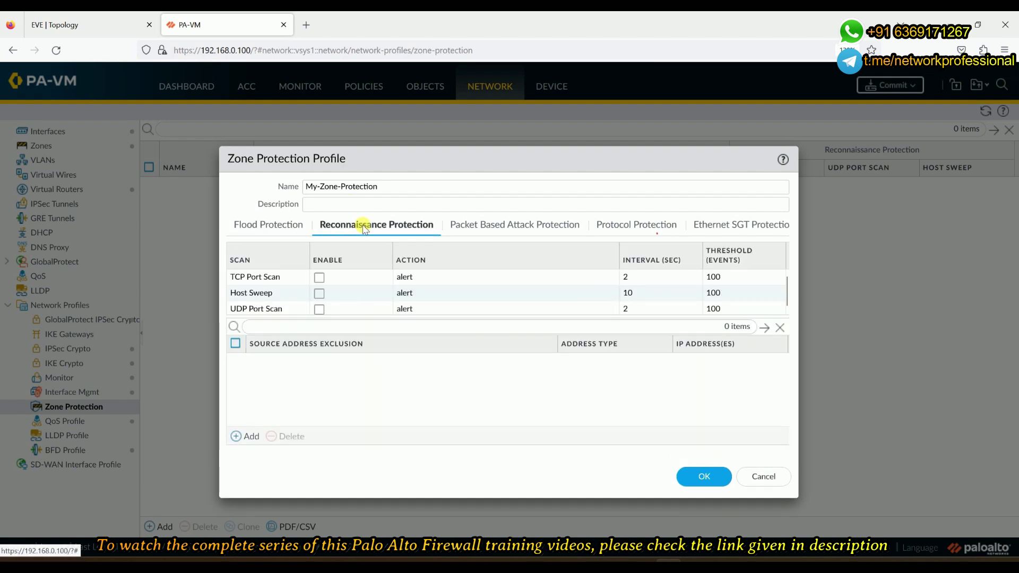
click(319, 278)
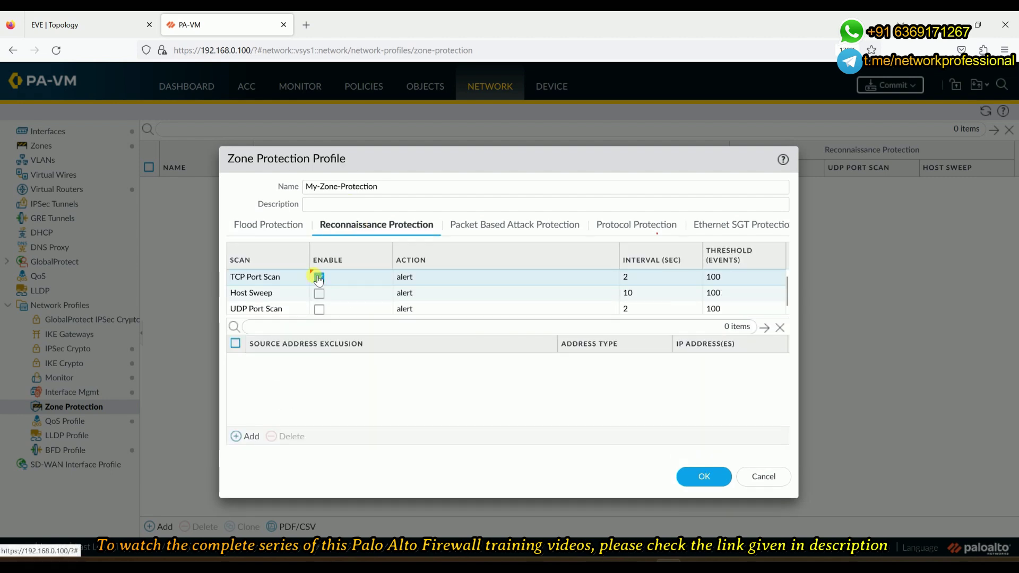
click(592, 281)
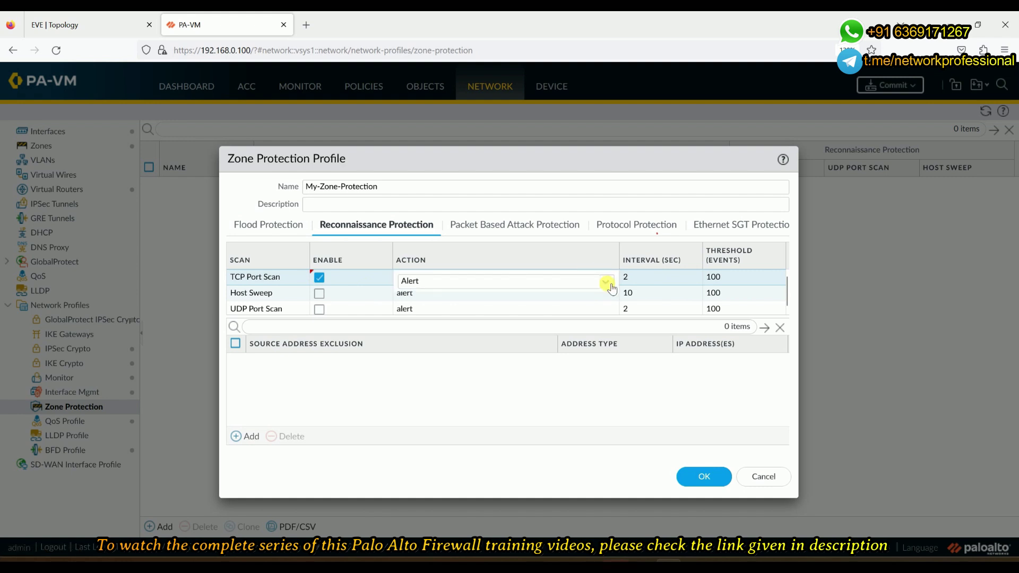
click(605, 281)
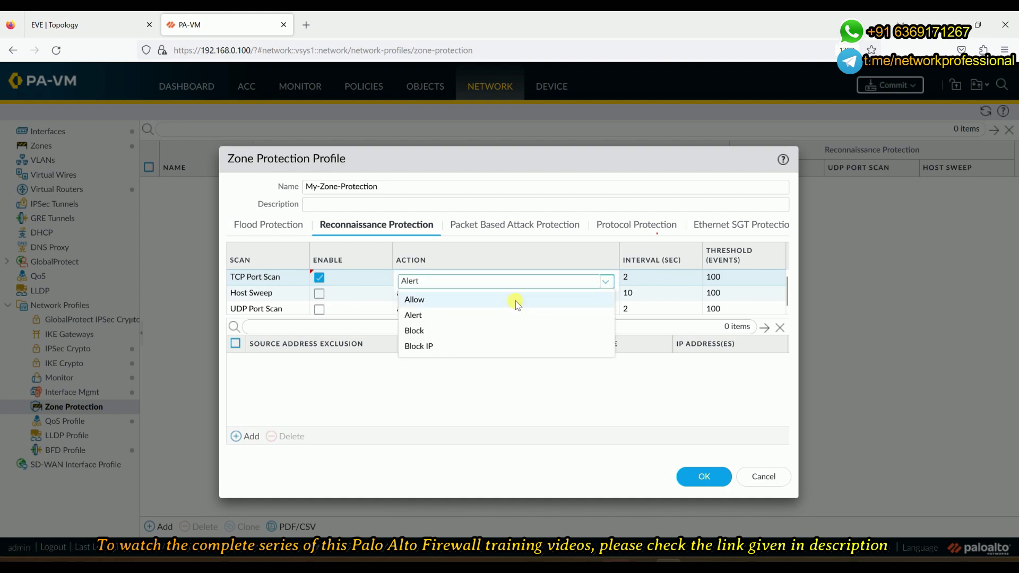
click(519, 302)
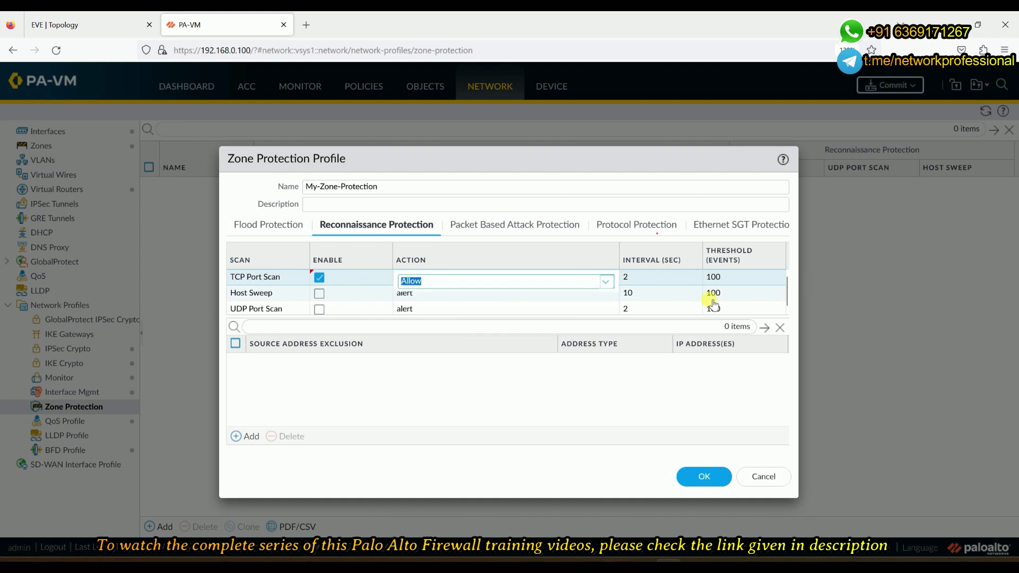
click(675, 281)
click(734, 285)
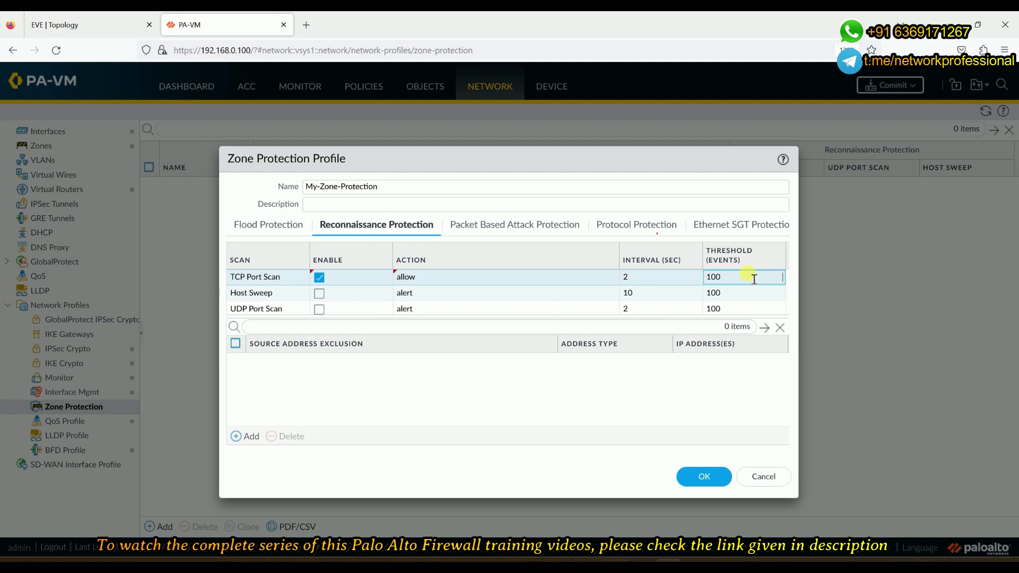
text(10)
click(640, 447)
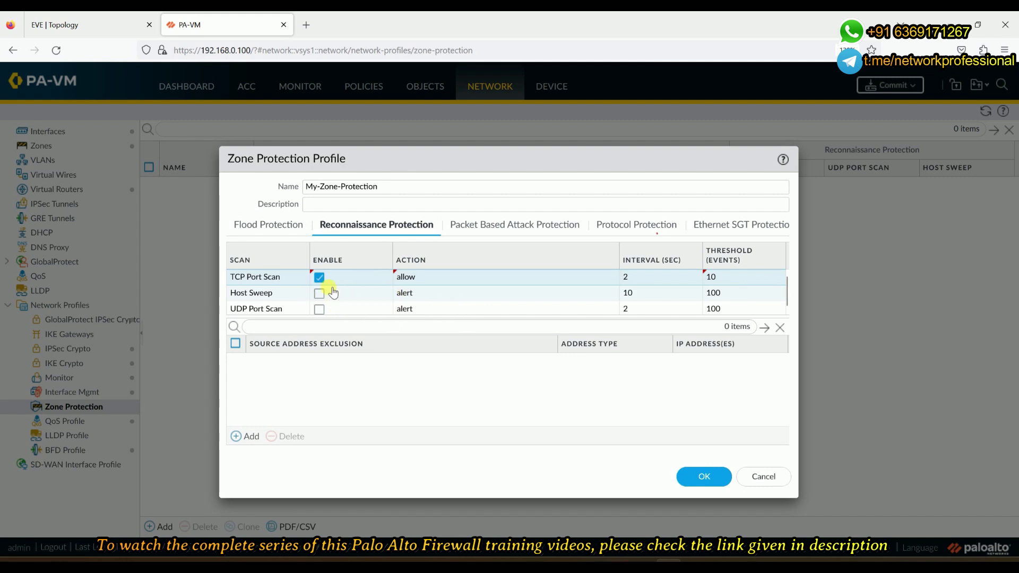
click(280, 228)
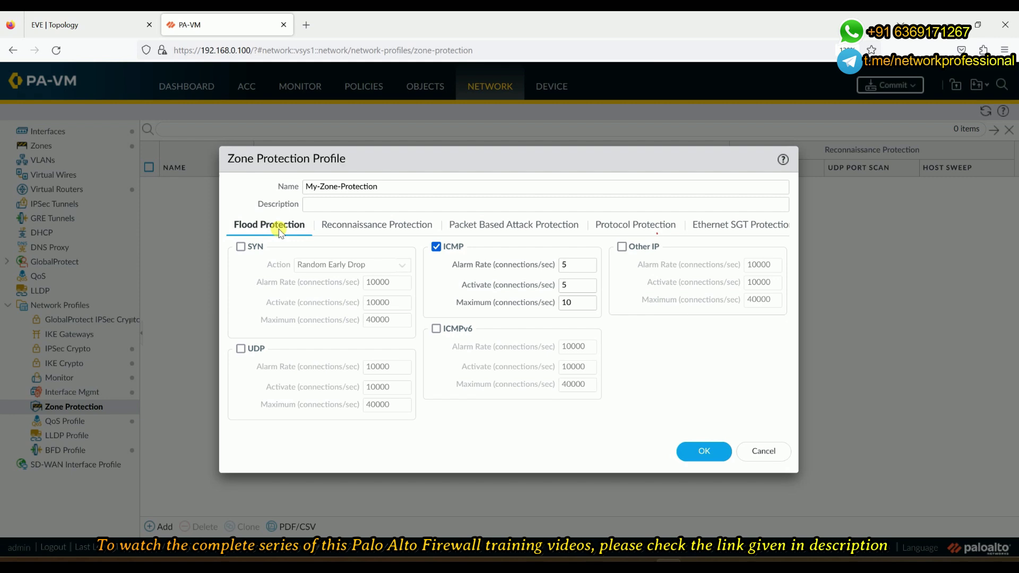
click(707, 451)
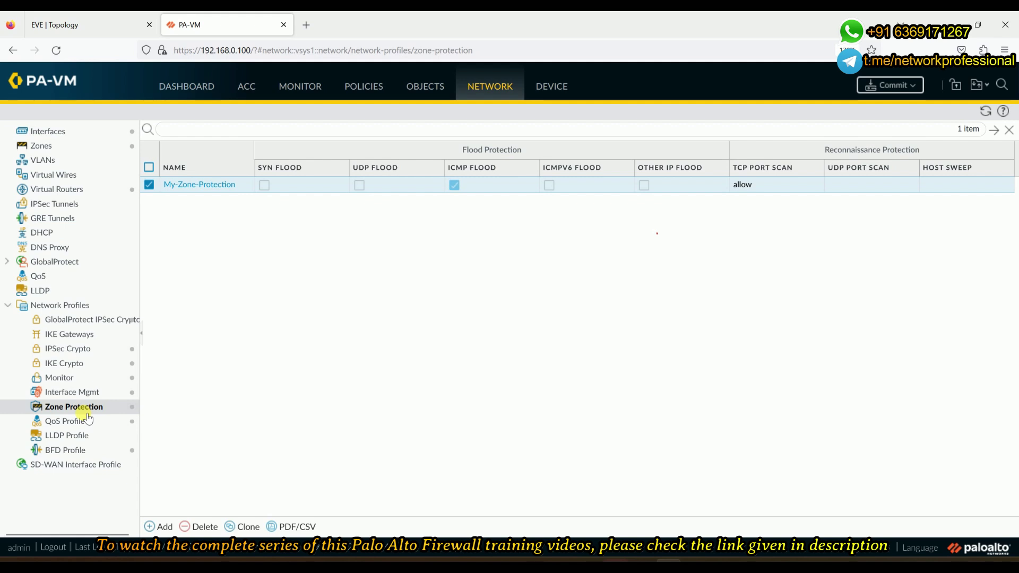
- Assign the My-Zone-Protection profile to the DMZ zone and save the zone
click(26, 149)
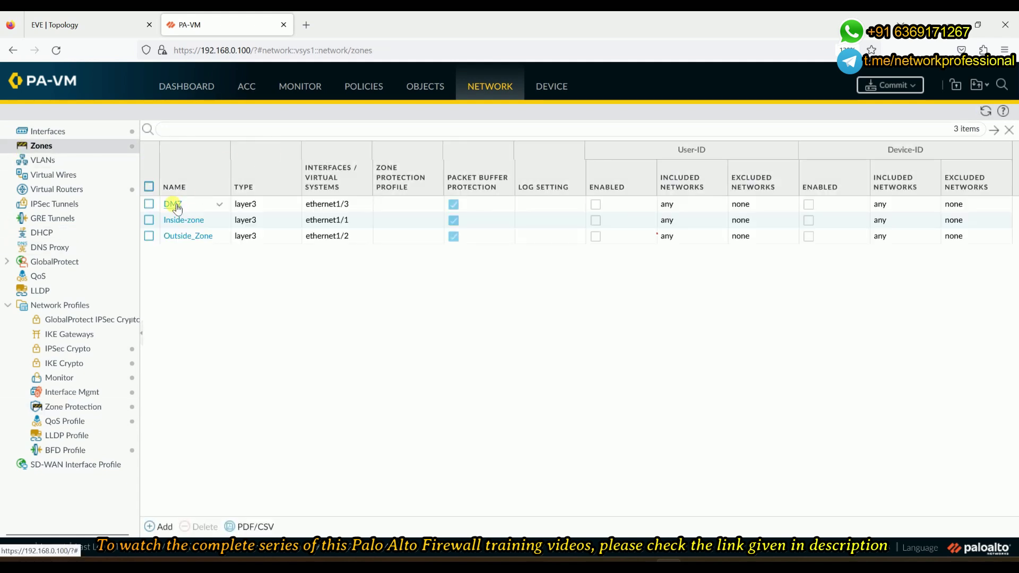
click(174, 204)
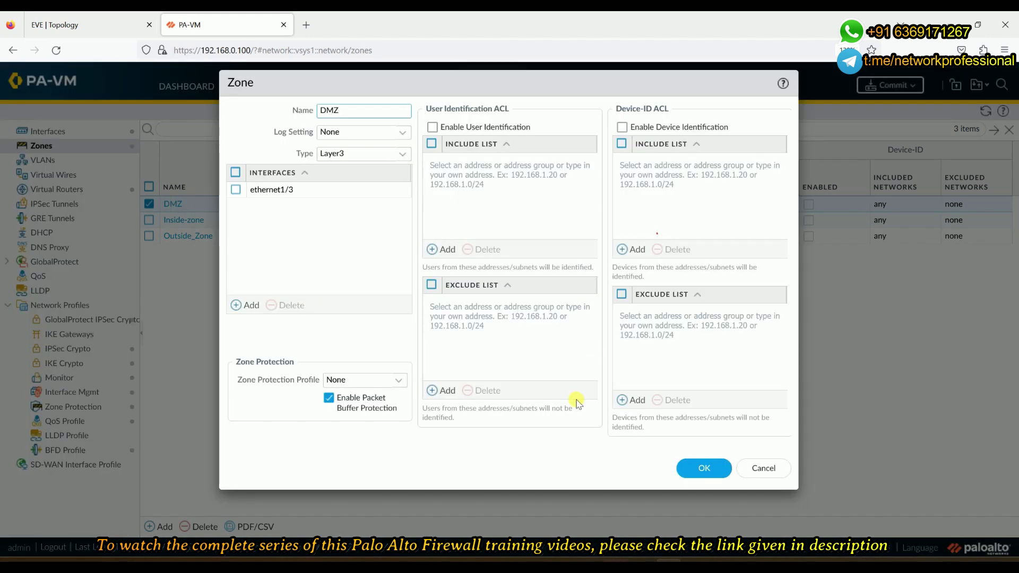
click(399, 381)
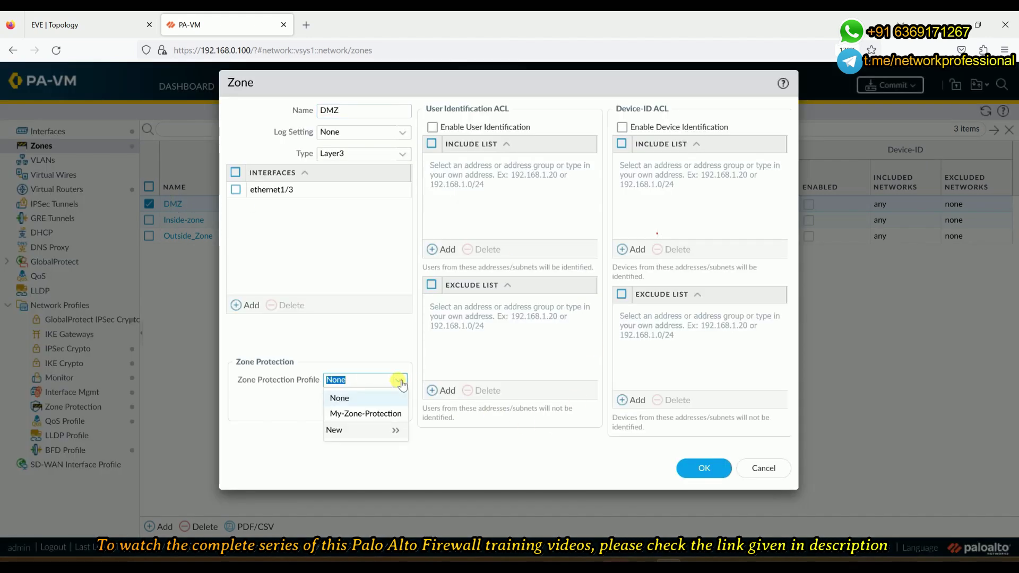
click(367, 413)
click(702, 465)
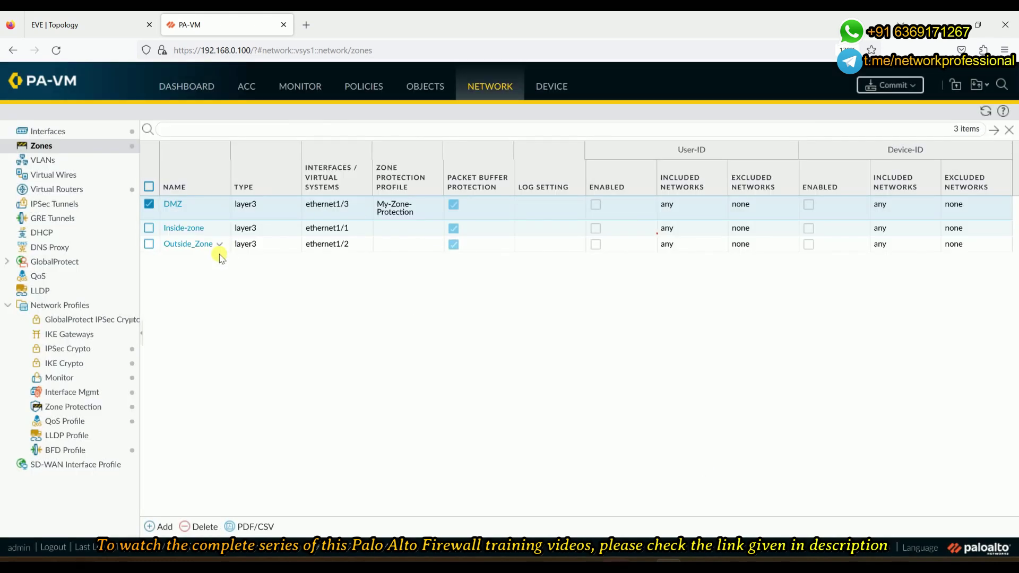
- Assign the My-Zone-Protection profile to Outside_Zone and save the zone
click(179, 244)
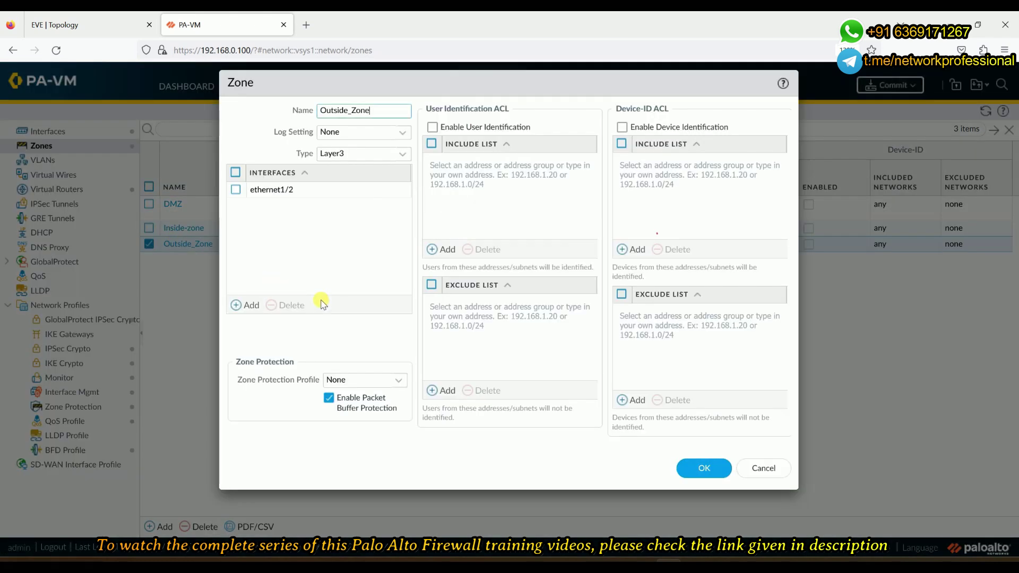
click(392, 380)
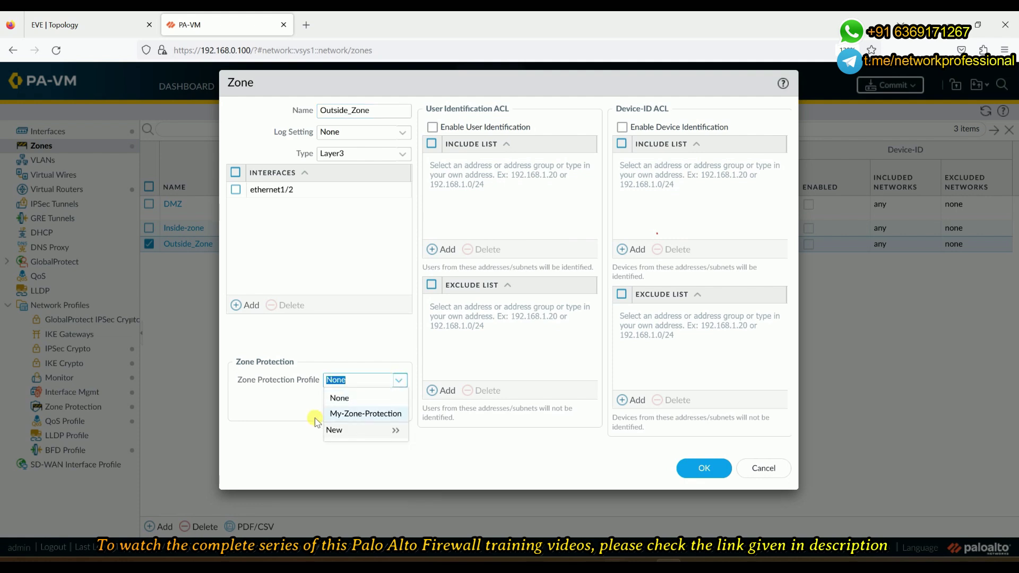
click(350, 416)
click(689, 471)
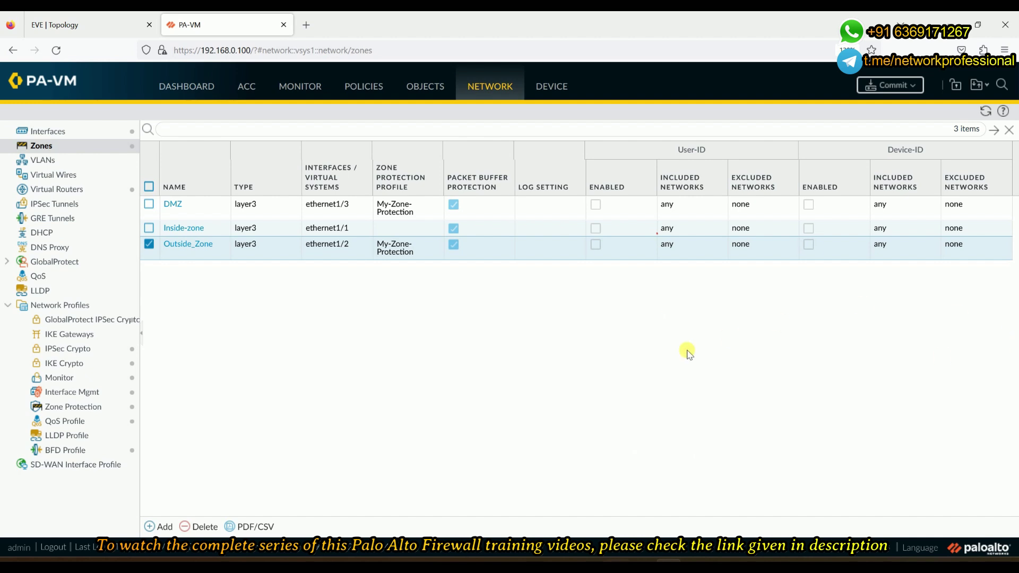
- Commit the firewall configuration and check the EVE topology before returning to the commit status
click(894, 86)
click(642, 470)
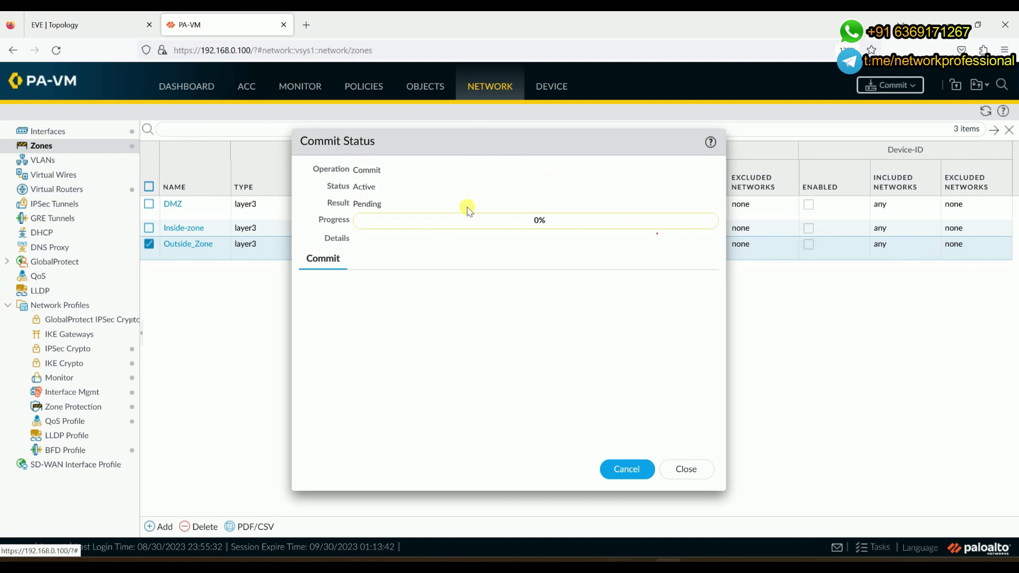
click(75, 24)
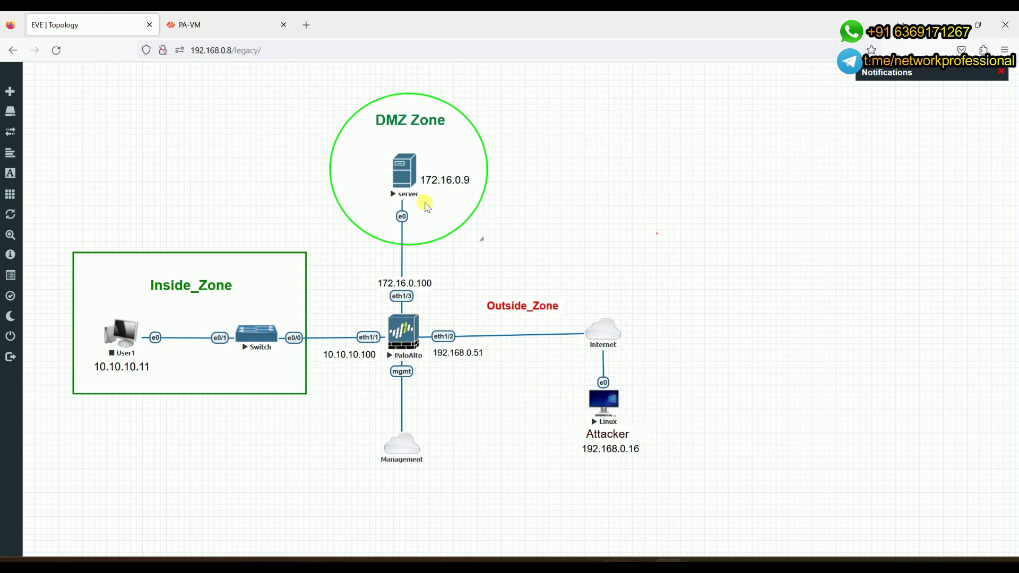
click(194, 31)
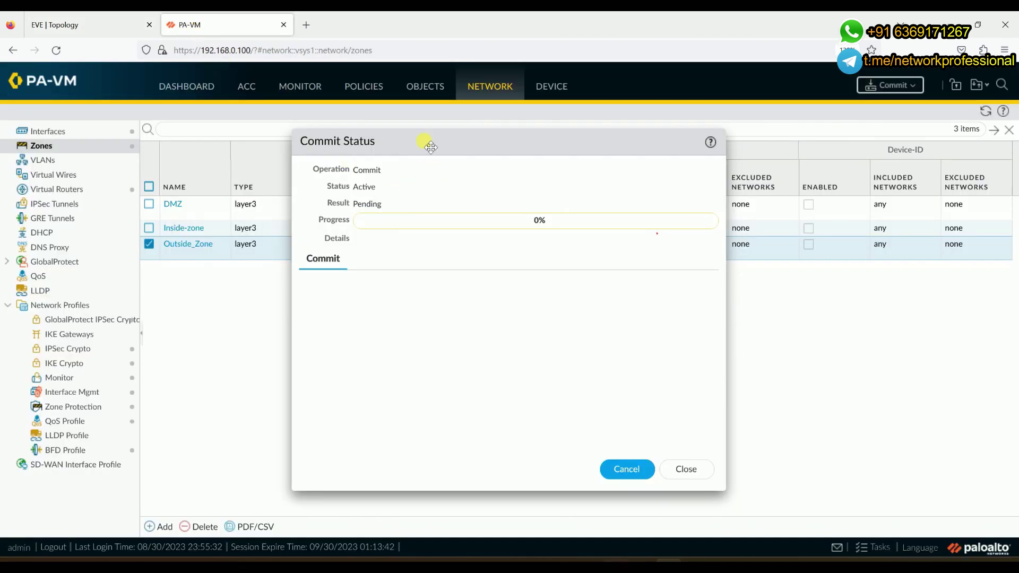
- View the threat logs with the commit status moved aside, check the commit details, and close the status dialog
drag(425, 142, 720, 162)
click(300, 93)
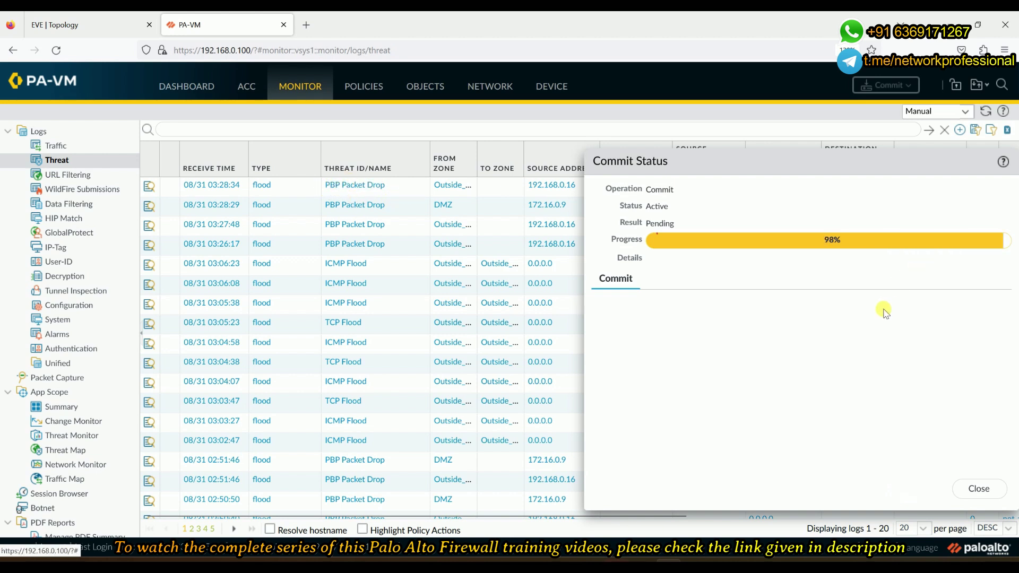
drag(865, 157, 755, 155)
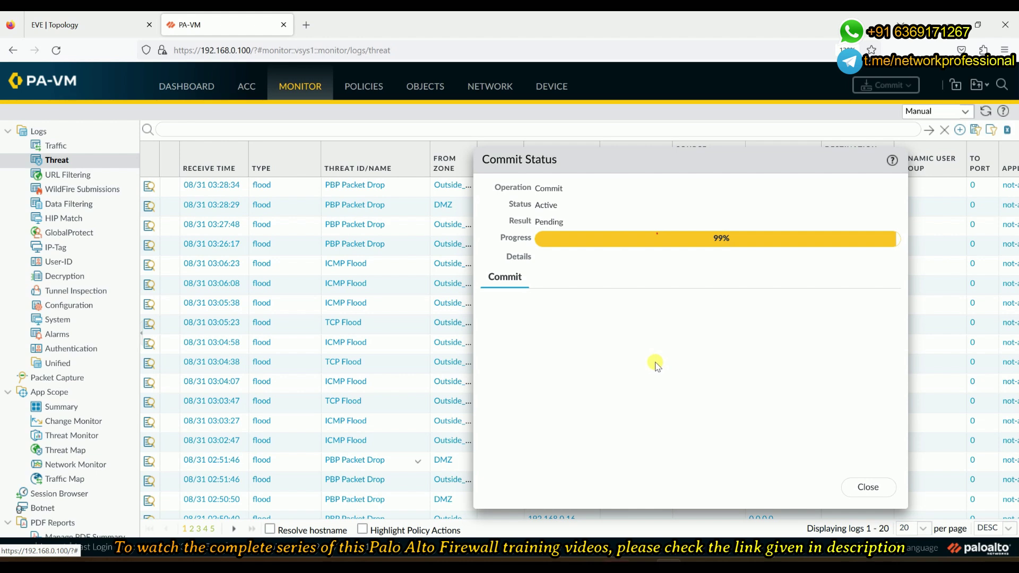
triple_click(580, 256)
click(580, 256)
triple_click(610, 257)
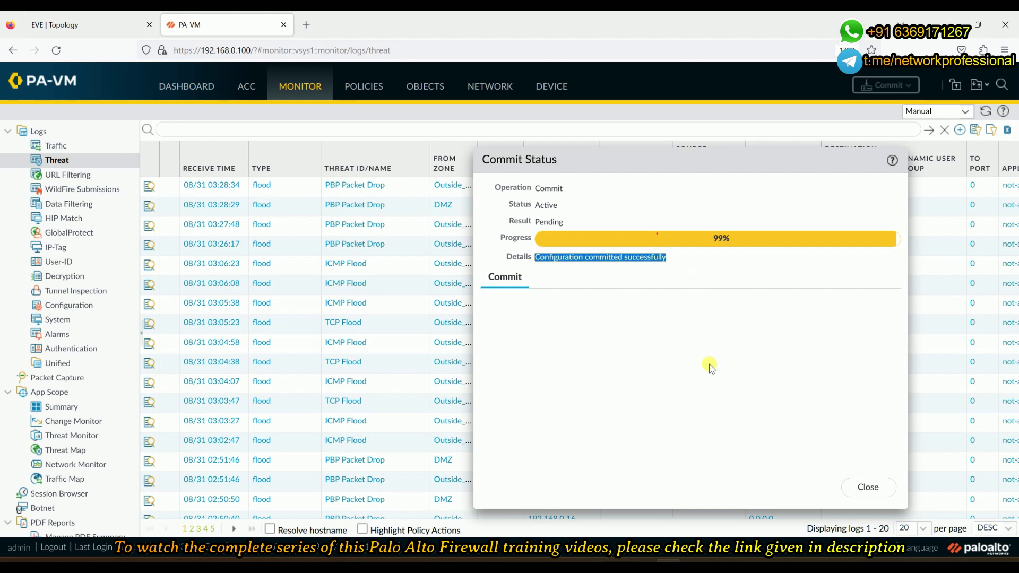
click(864, 487)
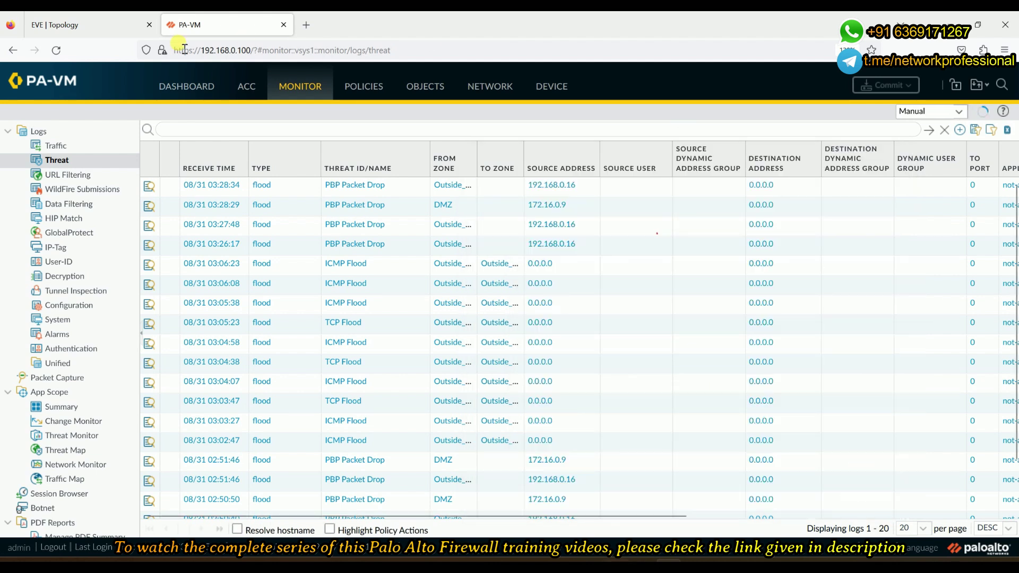
- Switch to the Kali Linux attacker machine, flood 172.16.0.9 with ICMP packets and scan it with nmap -v -A 172.16.0.9
click(106, 25)
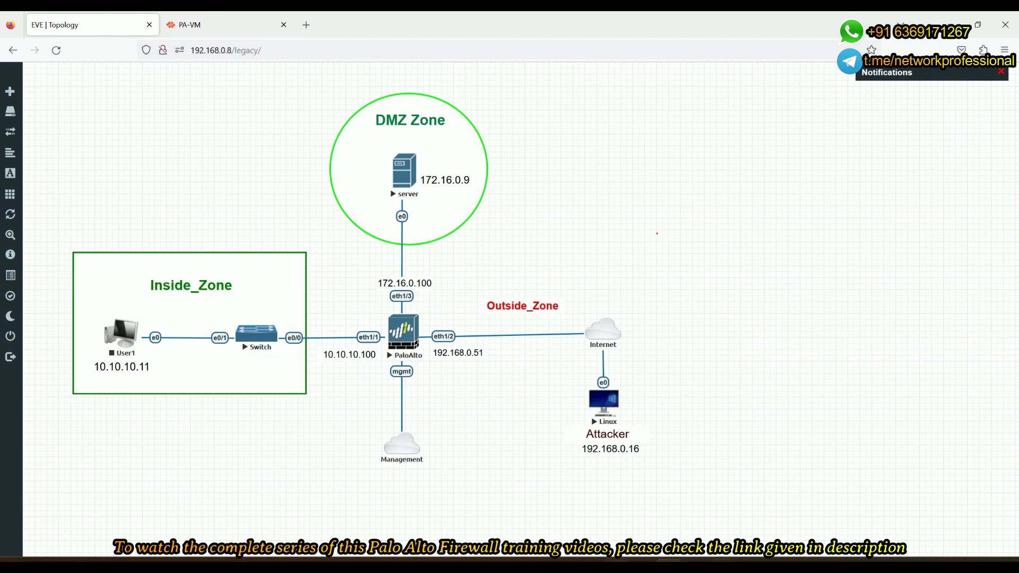
click(774, 506)
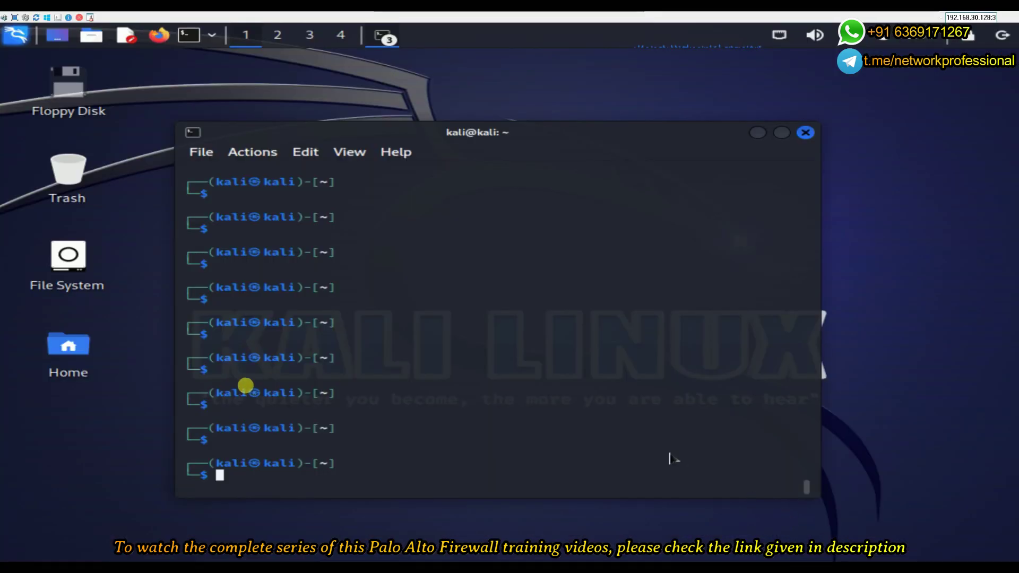
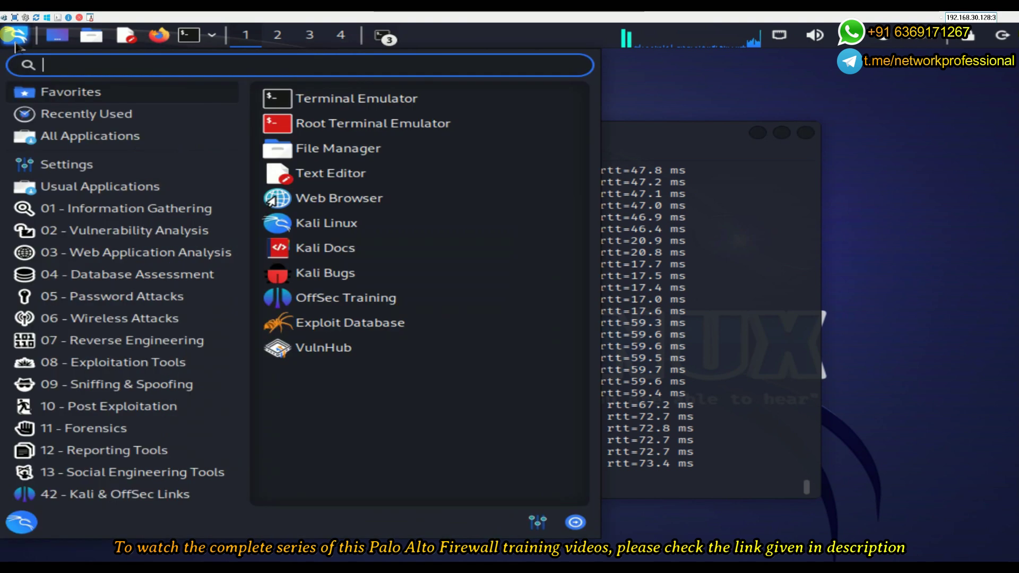
text(nm)
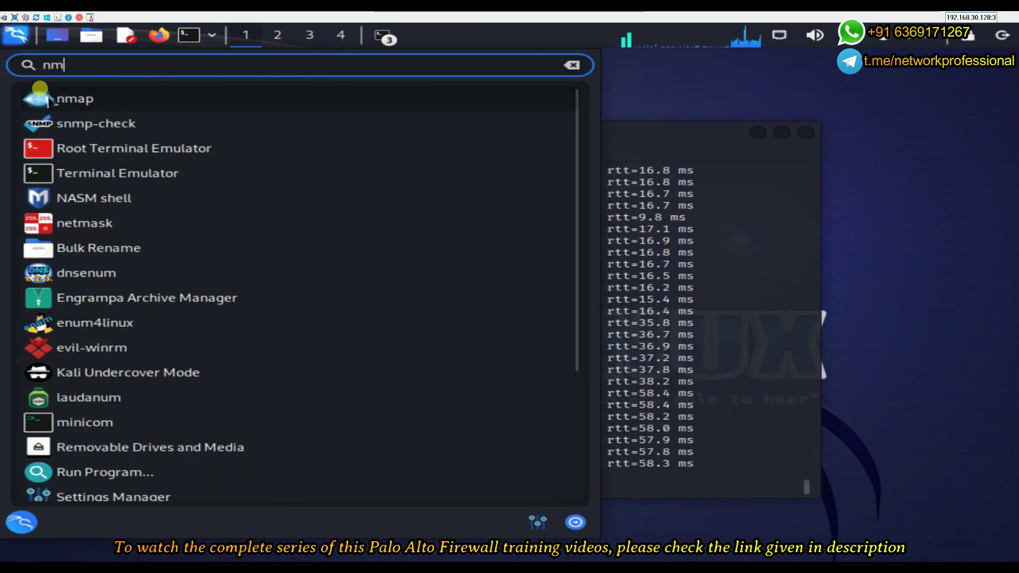
key(Escape)
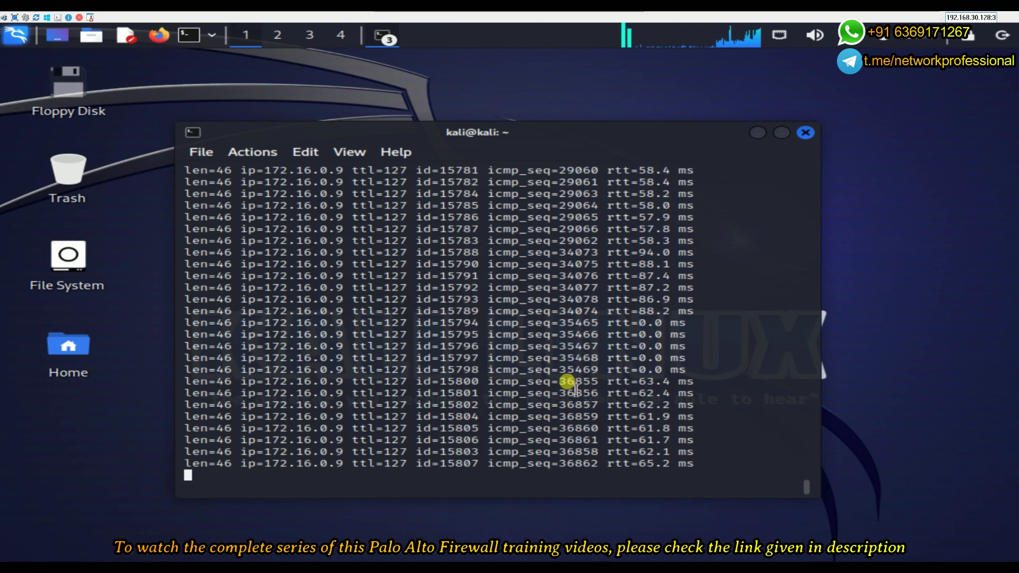
click(188, 33)
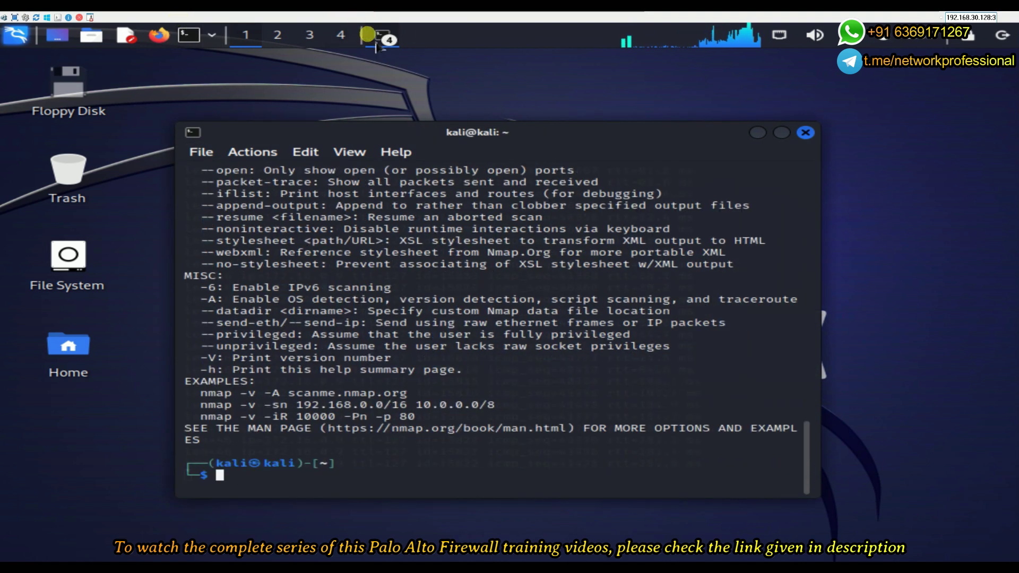
text(nmap)
key(Right)
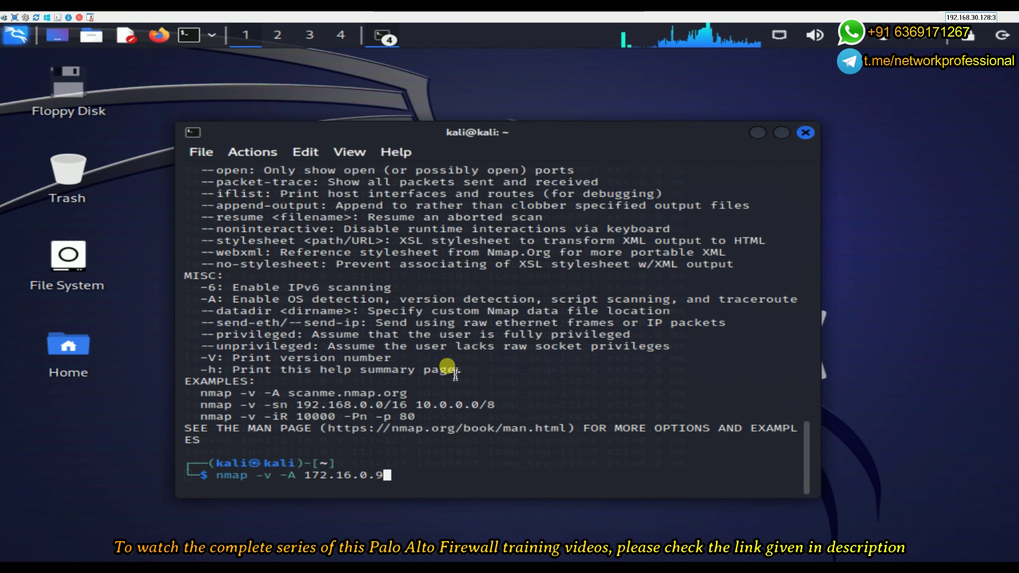
key(Return)
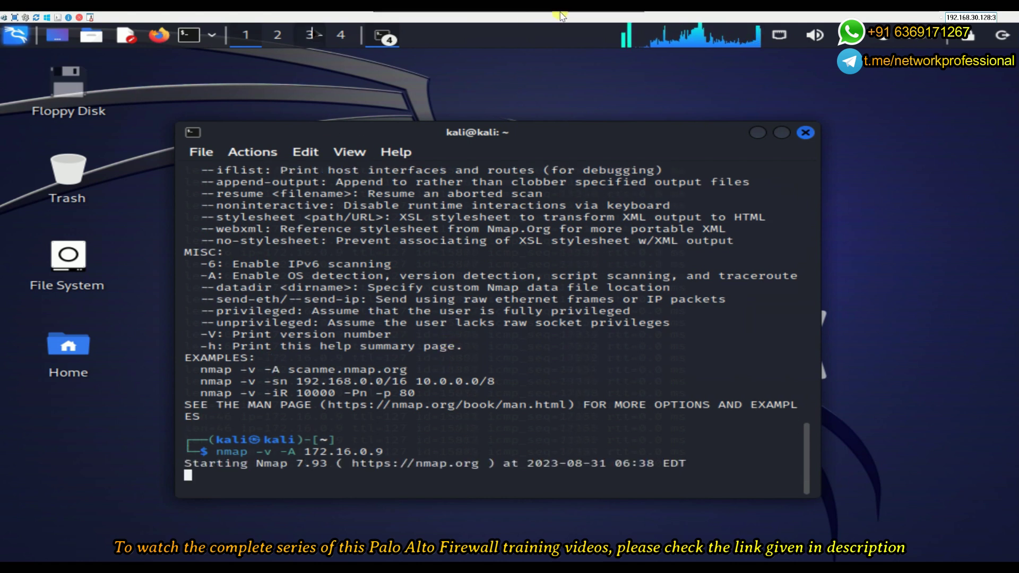
- Return to the PA-VM firewall, refresh the threat log and open the details of the newest ICMP Flood entry
click(622, 19)
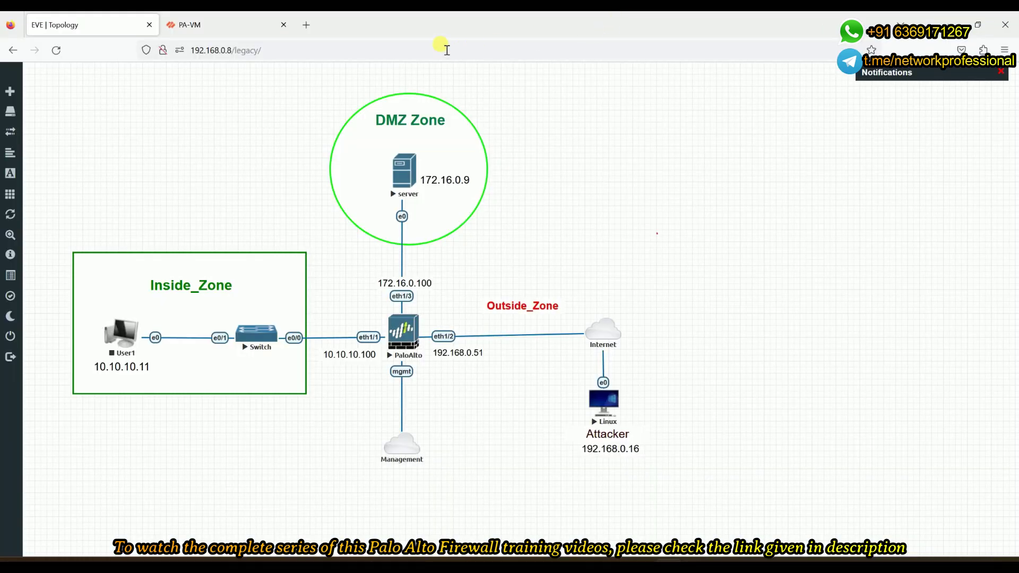
click(234, 26)
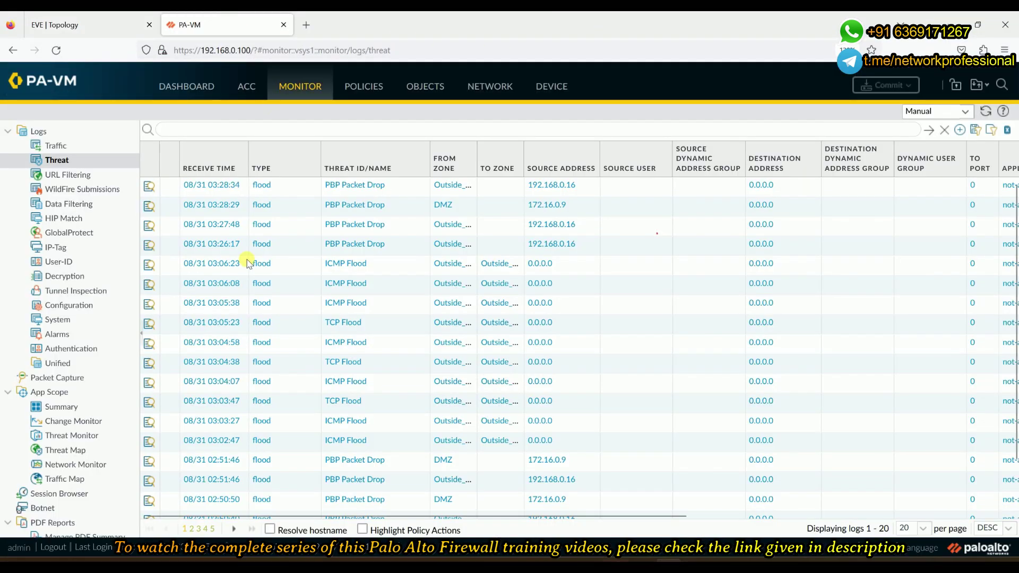
click(986, 113)
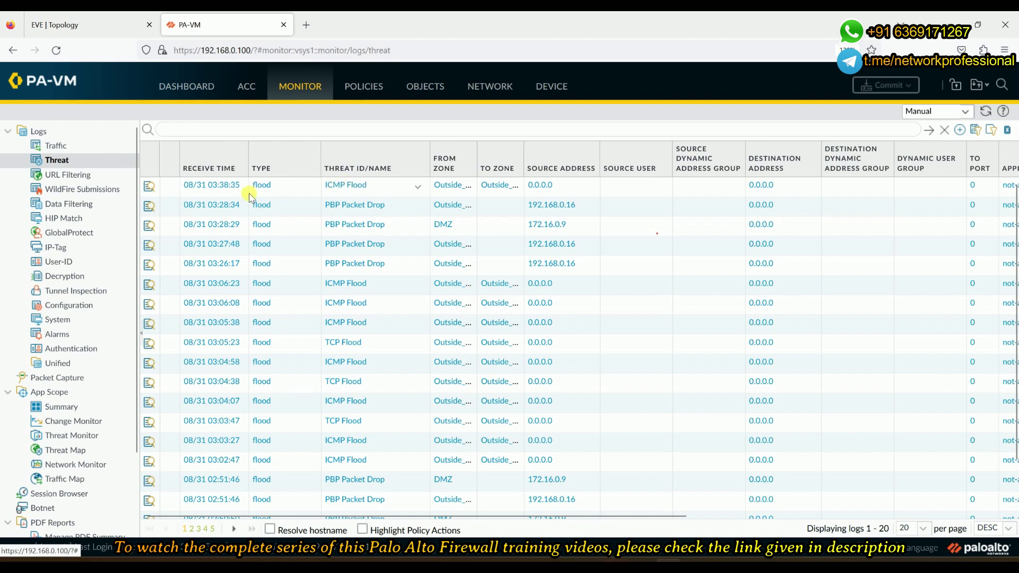
click(150, 189)
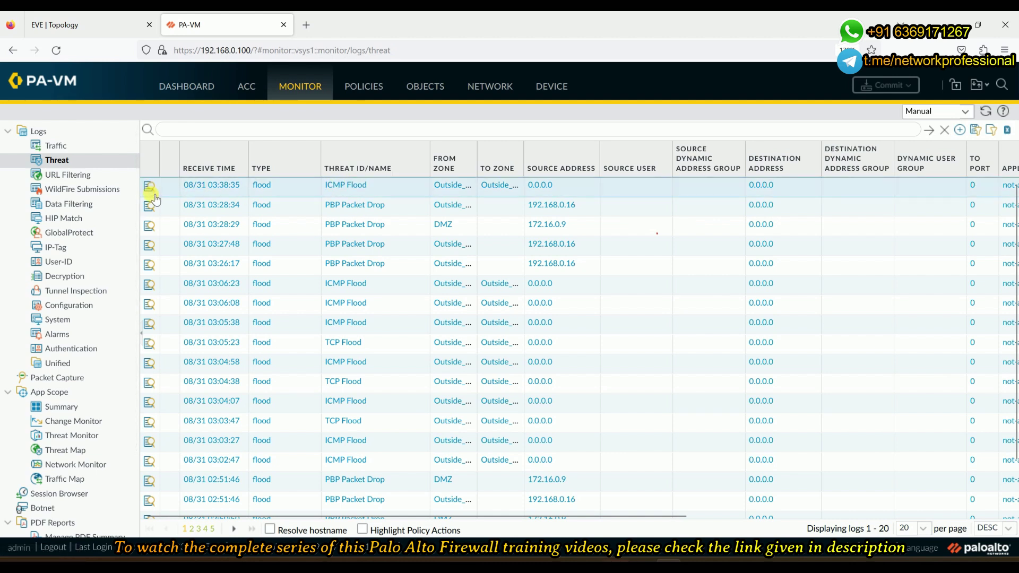
- Examine the newest ICMP Flood entry's detailed log view, highlighting its threat name and the action taken
click(150, 188)
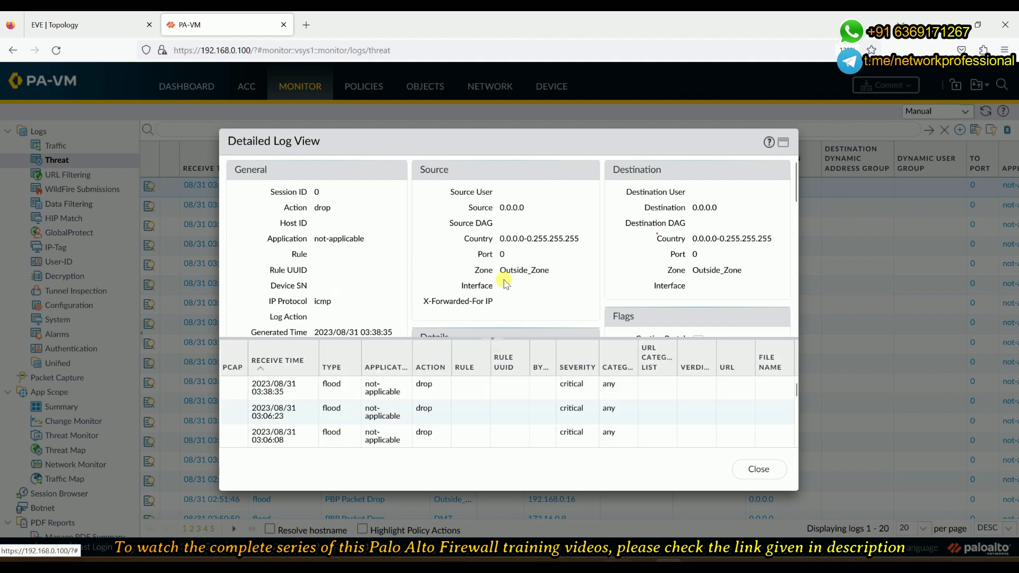
scroll(561, 277, down, 2)
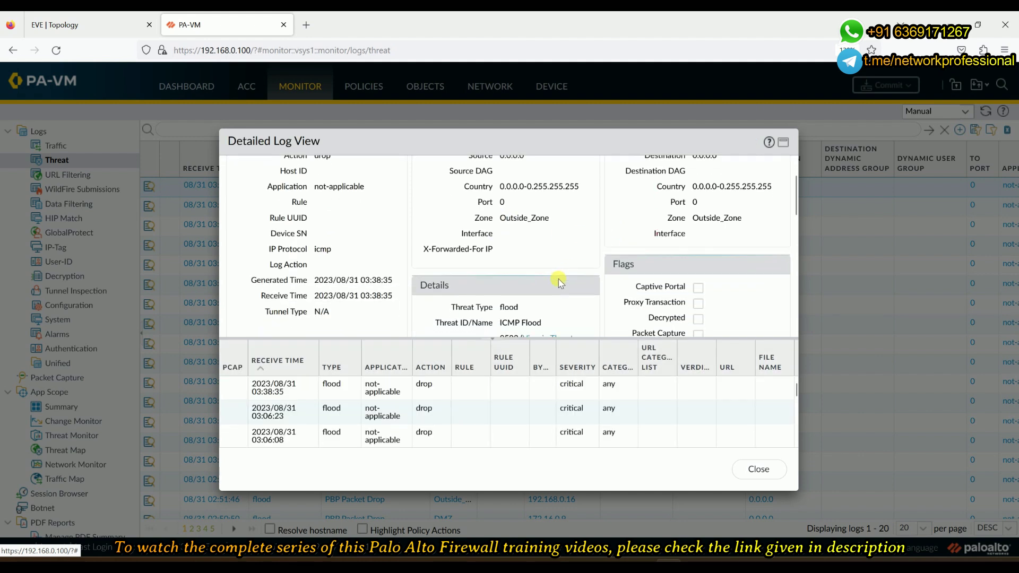
scroll(561, 279, down, 3)
drag(529, 232, 497, 232)
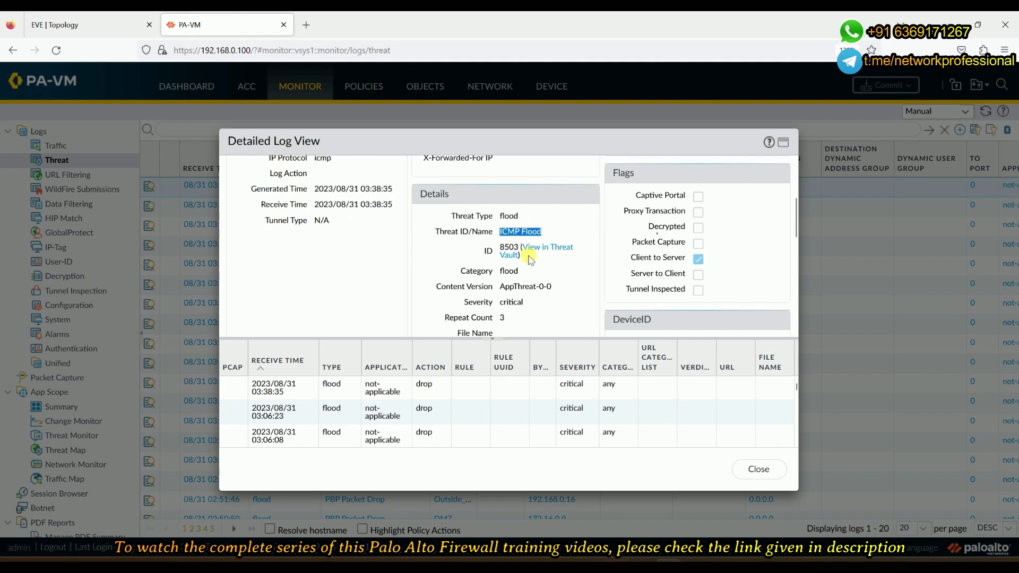
scroll(530, 263, down, 10)
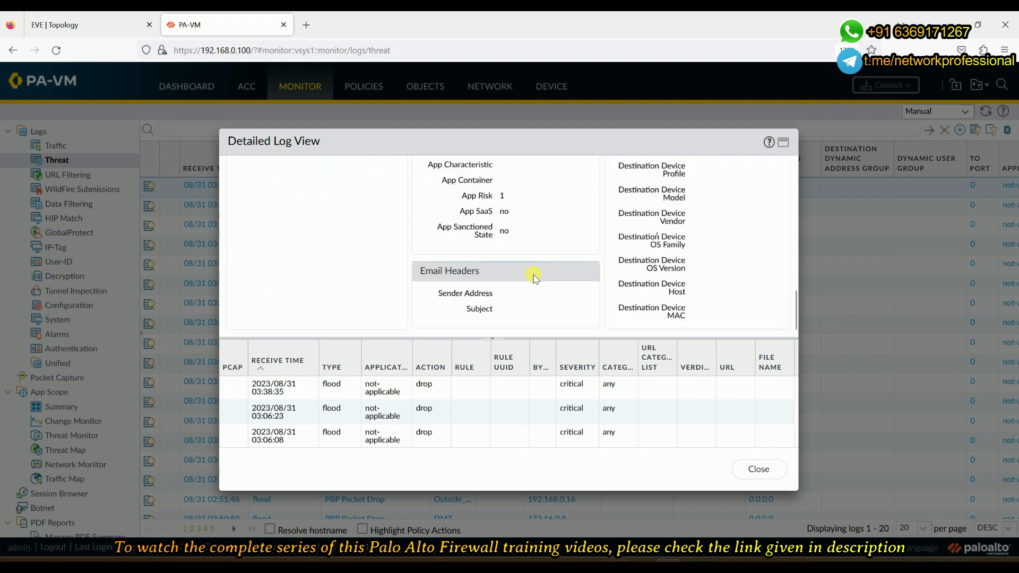
scroll(533, 284, up, 10)
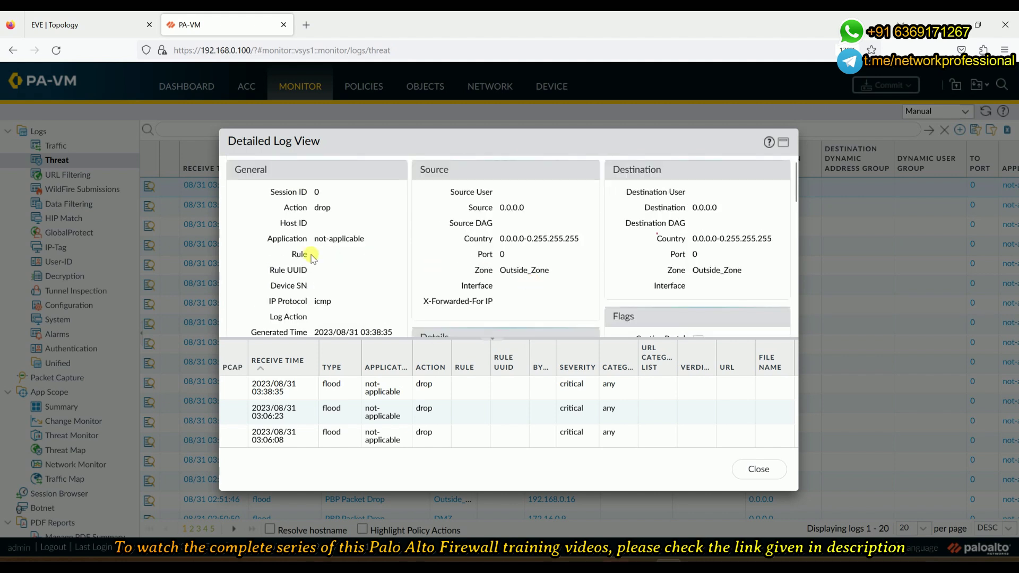
drag(312, 208, 342, 211)
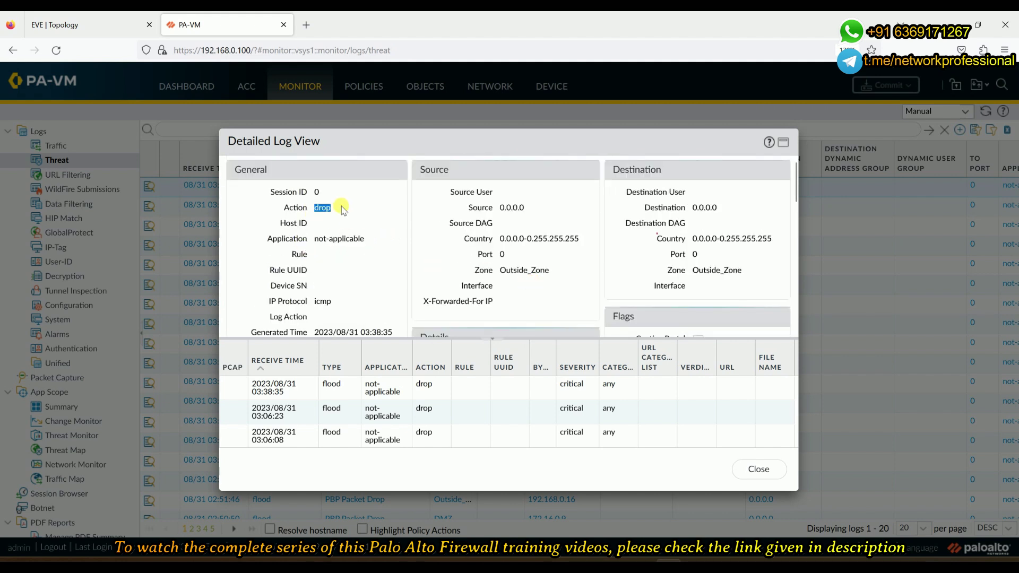